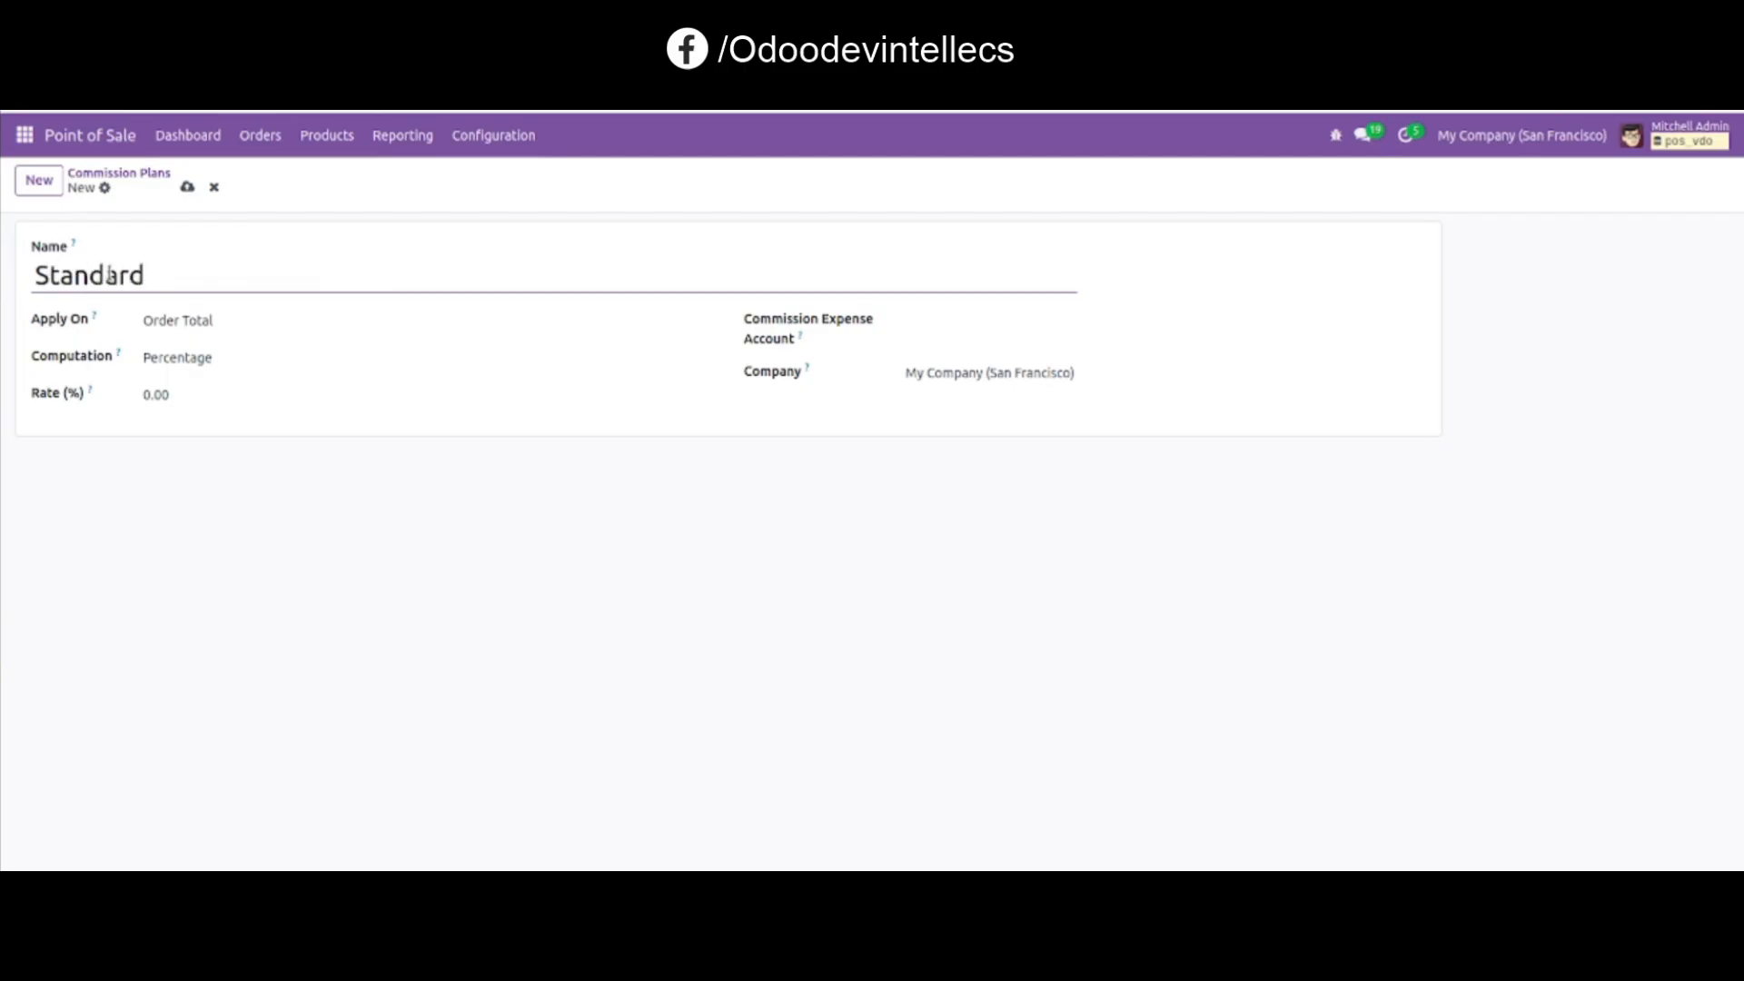
# Name the commission plan "Standard 5% commisions" and base it on the Order Total with Percentage computation.
pyautogui.write('5% ')
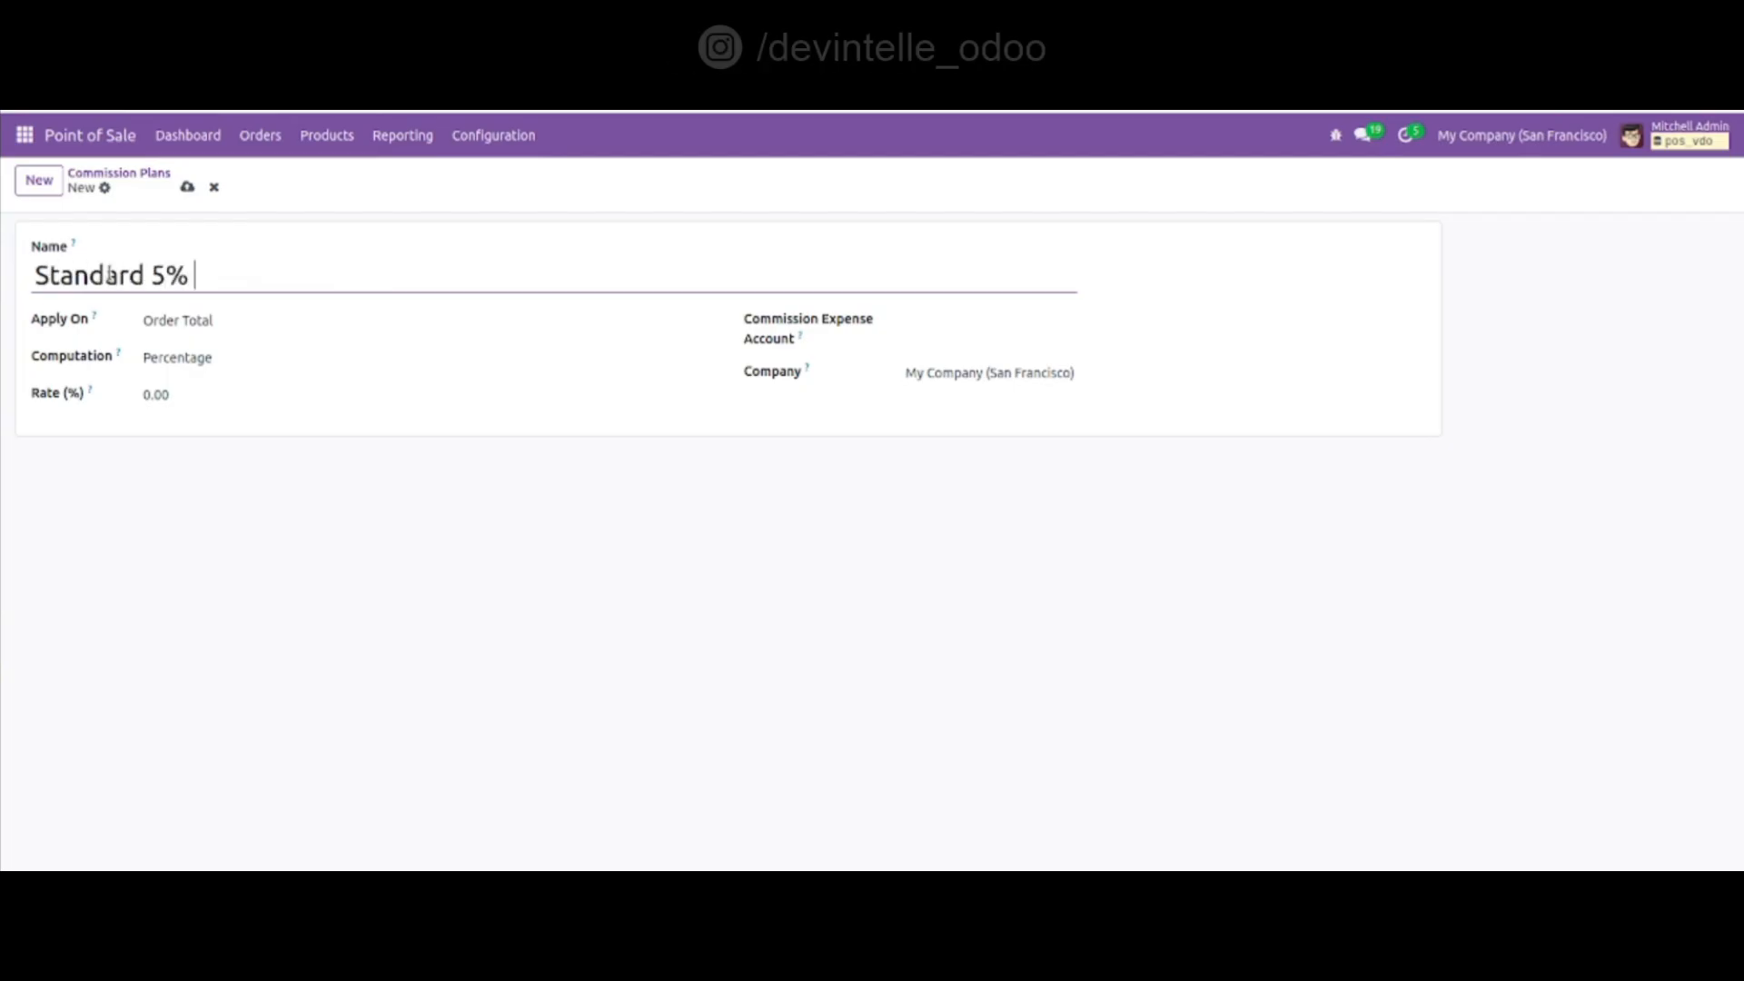
pyautogui.write('commisions')
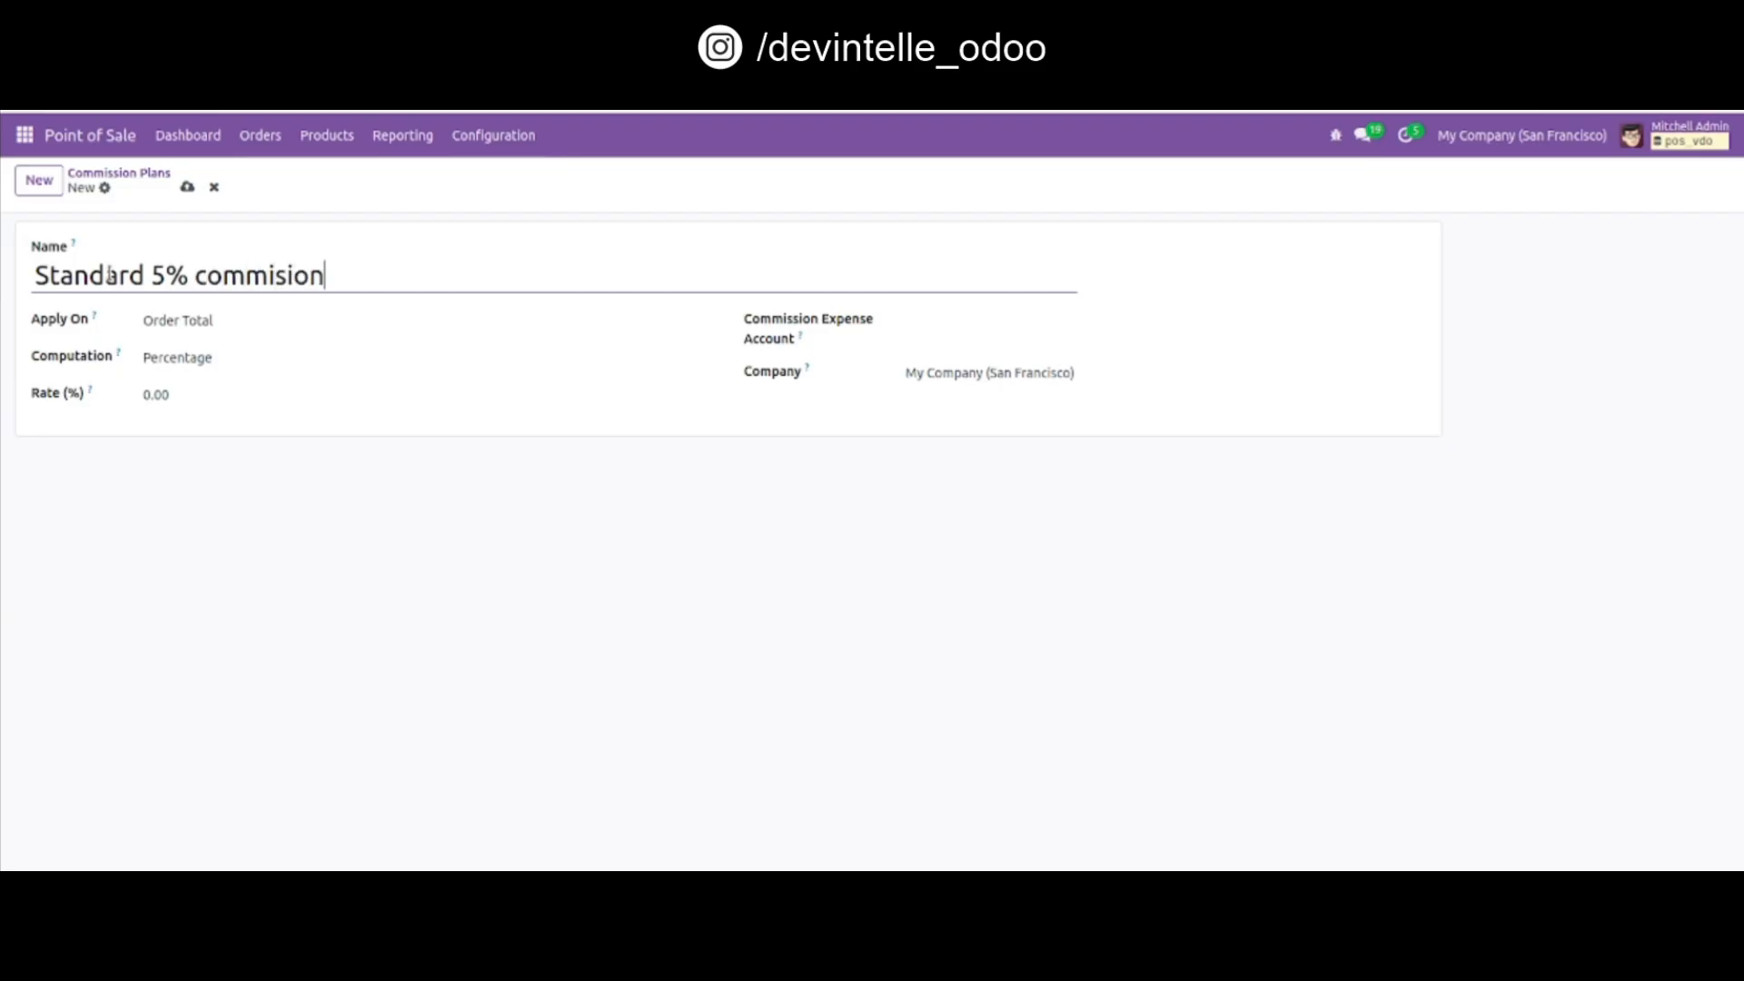
pyautogui.click(223, 320)
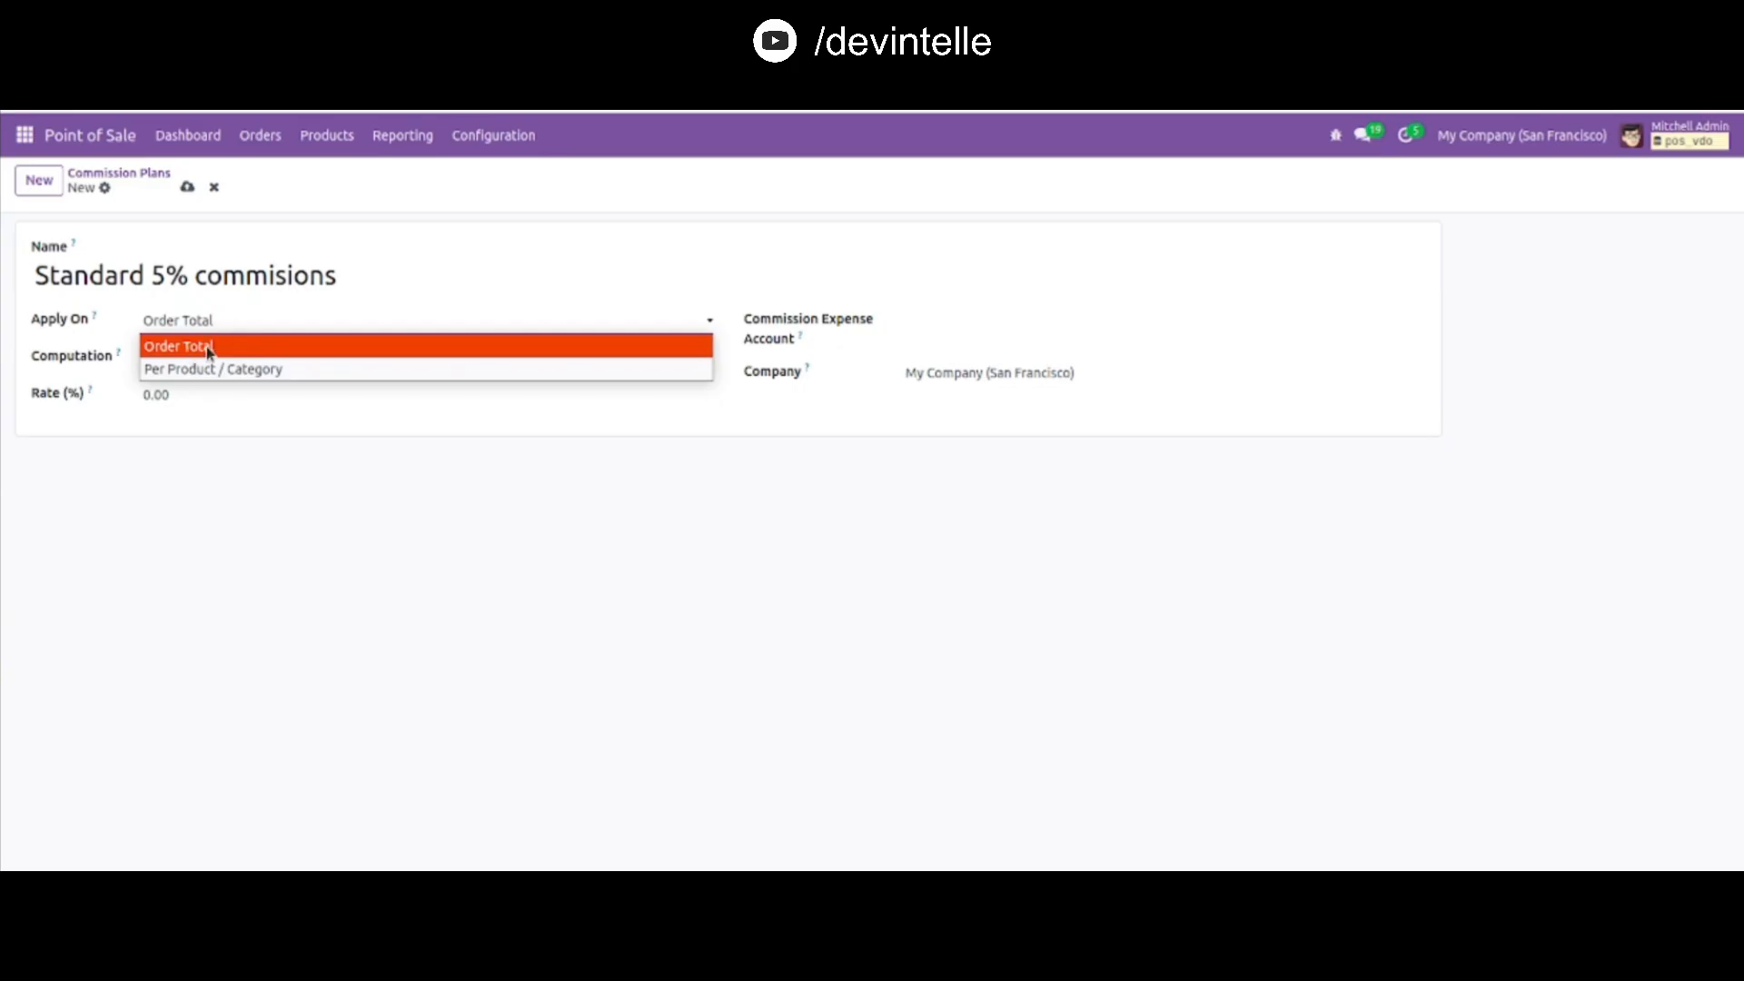
pyautogui.click(250, 353)
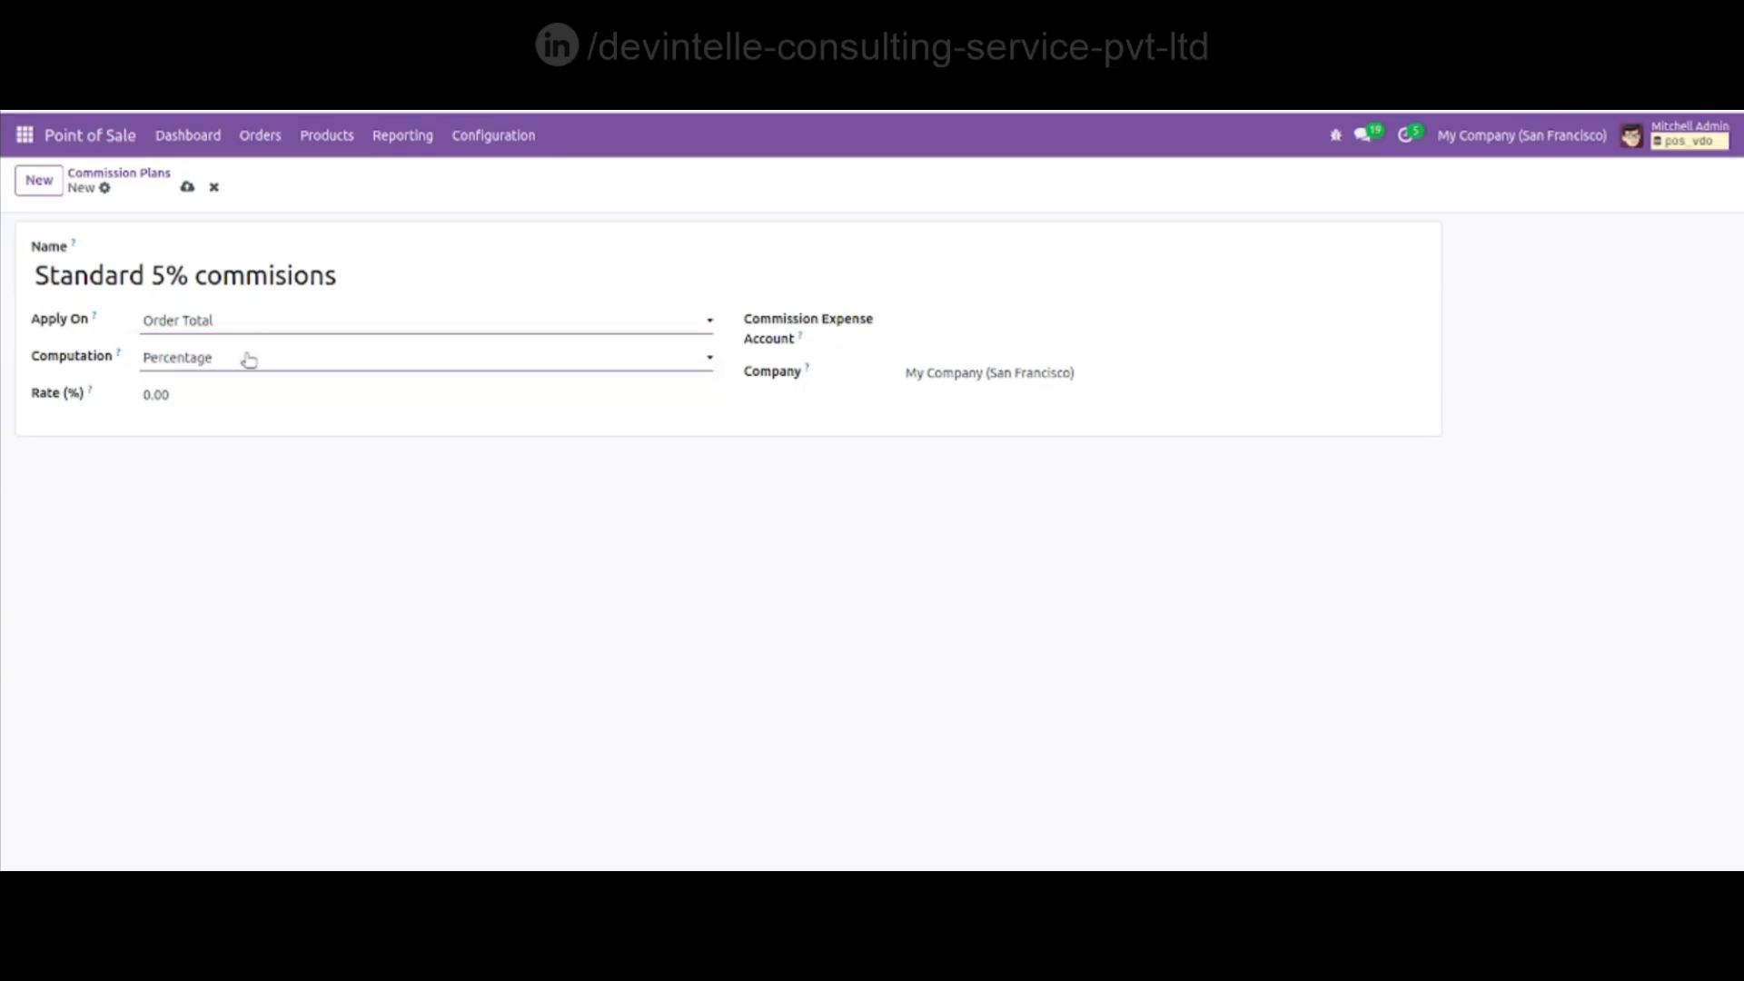
pyautogui.click(243, 365)
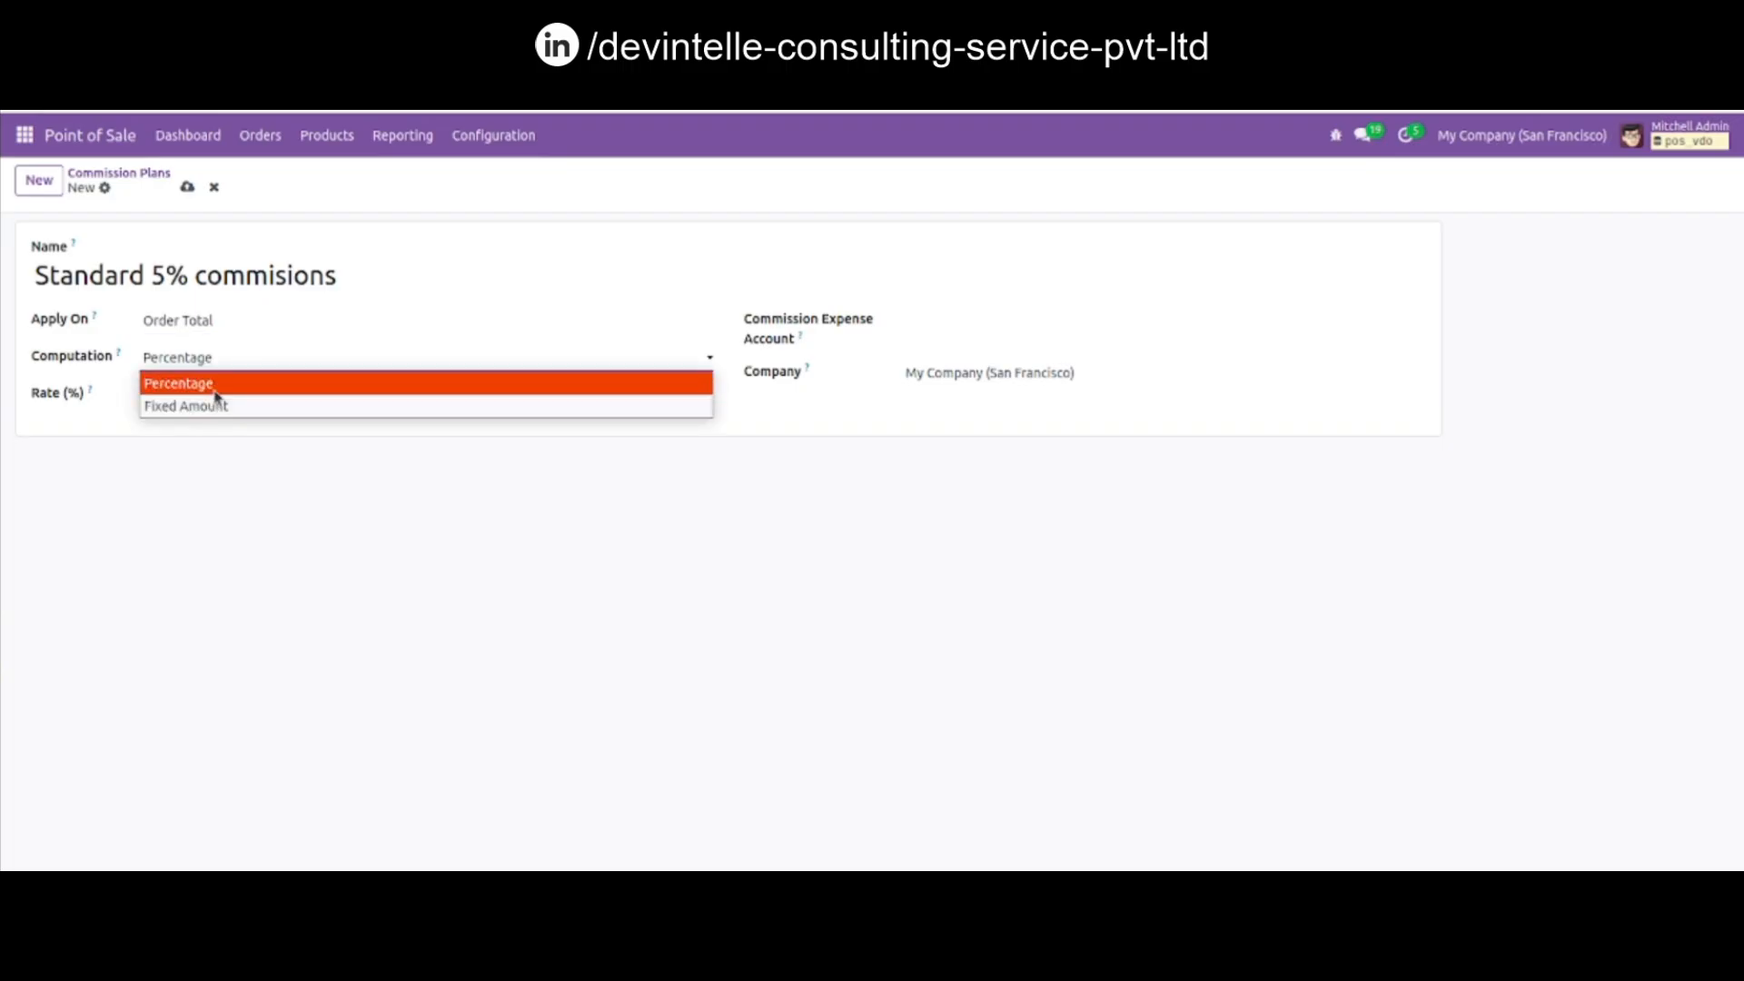
pyautogui.click(215, 390)
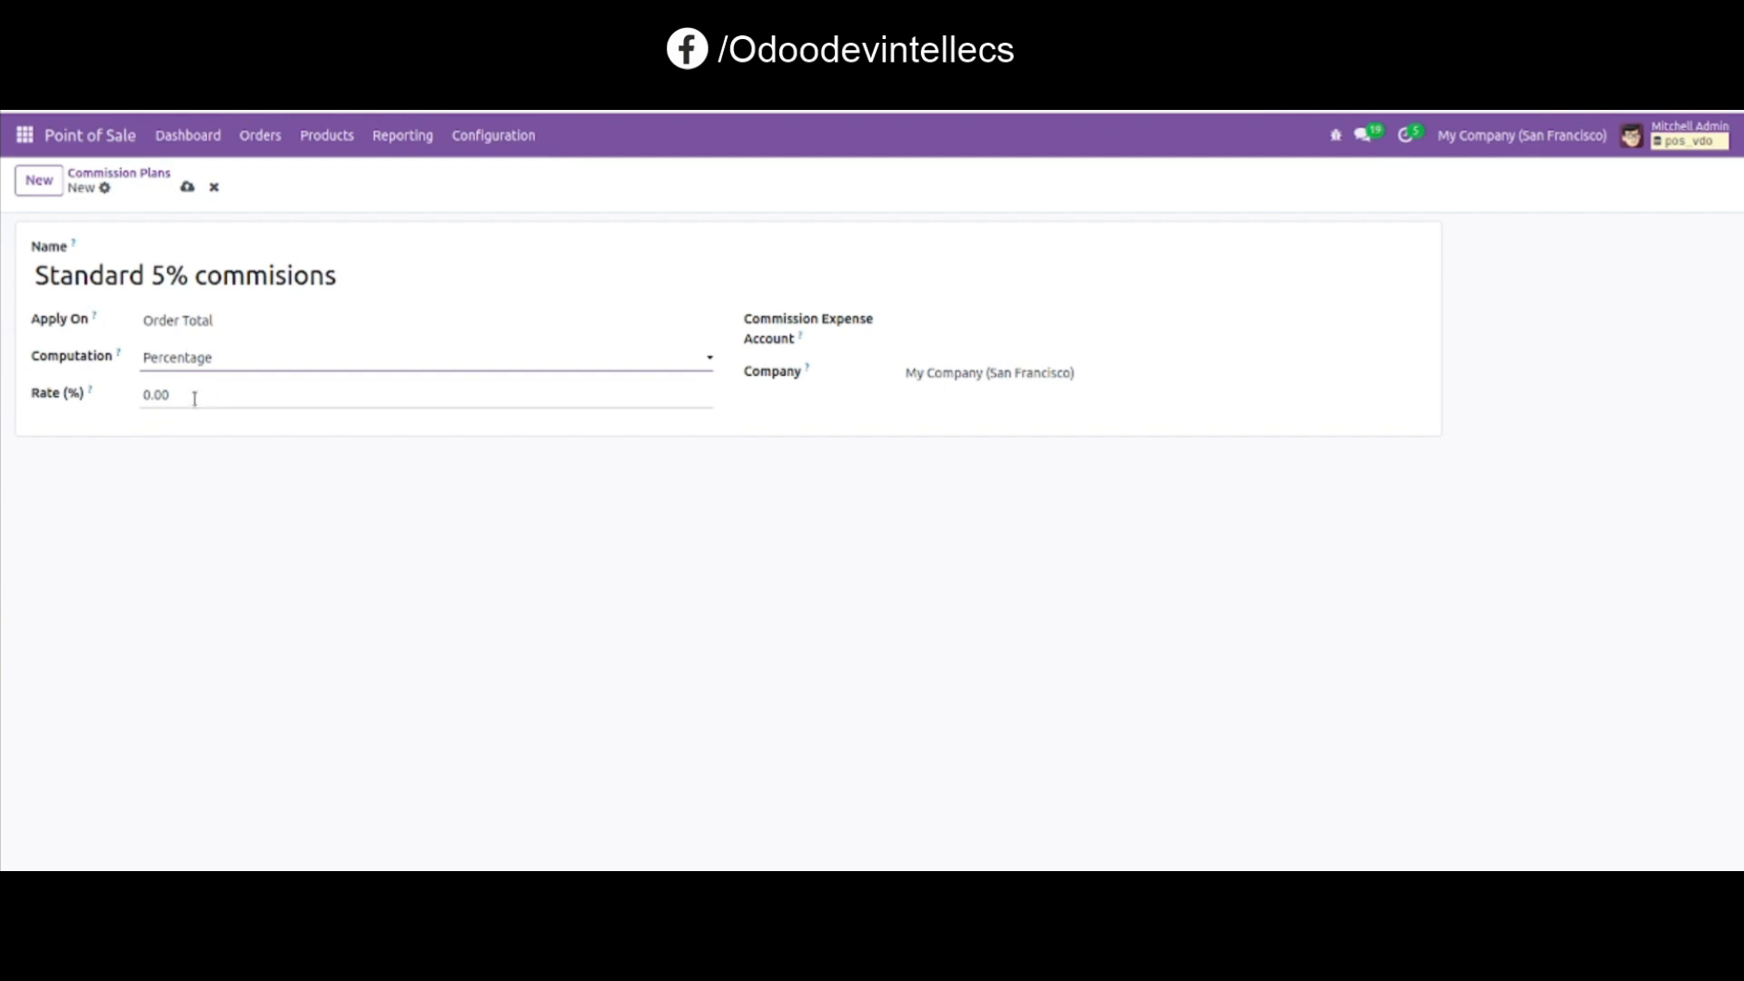
# Set the plan's rate to 5% and its commission expense account to 630000 Salary Expenses, and save the plan.
pyautogui.click(188, 402)
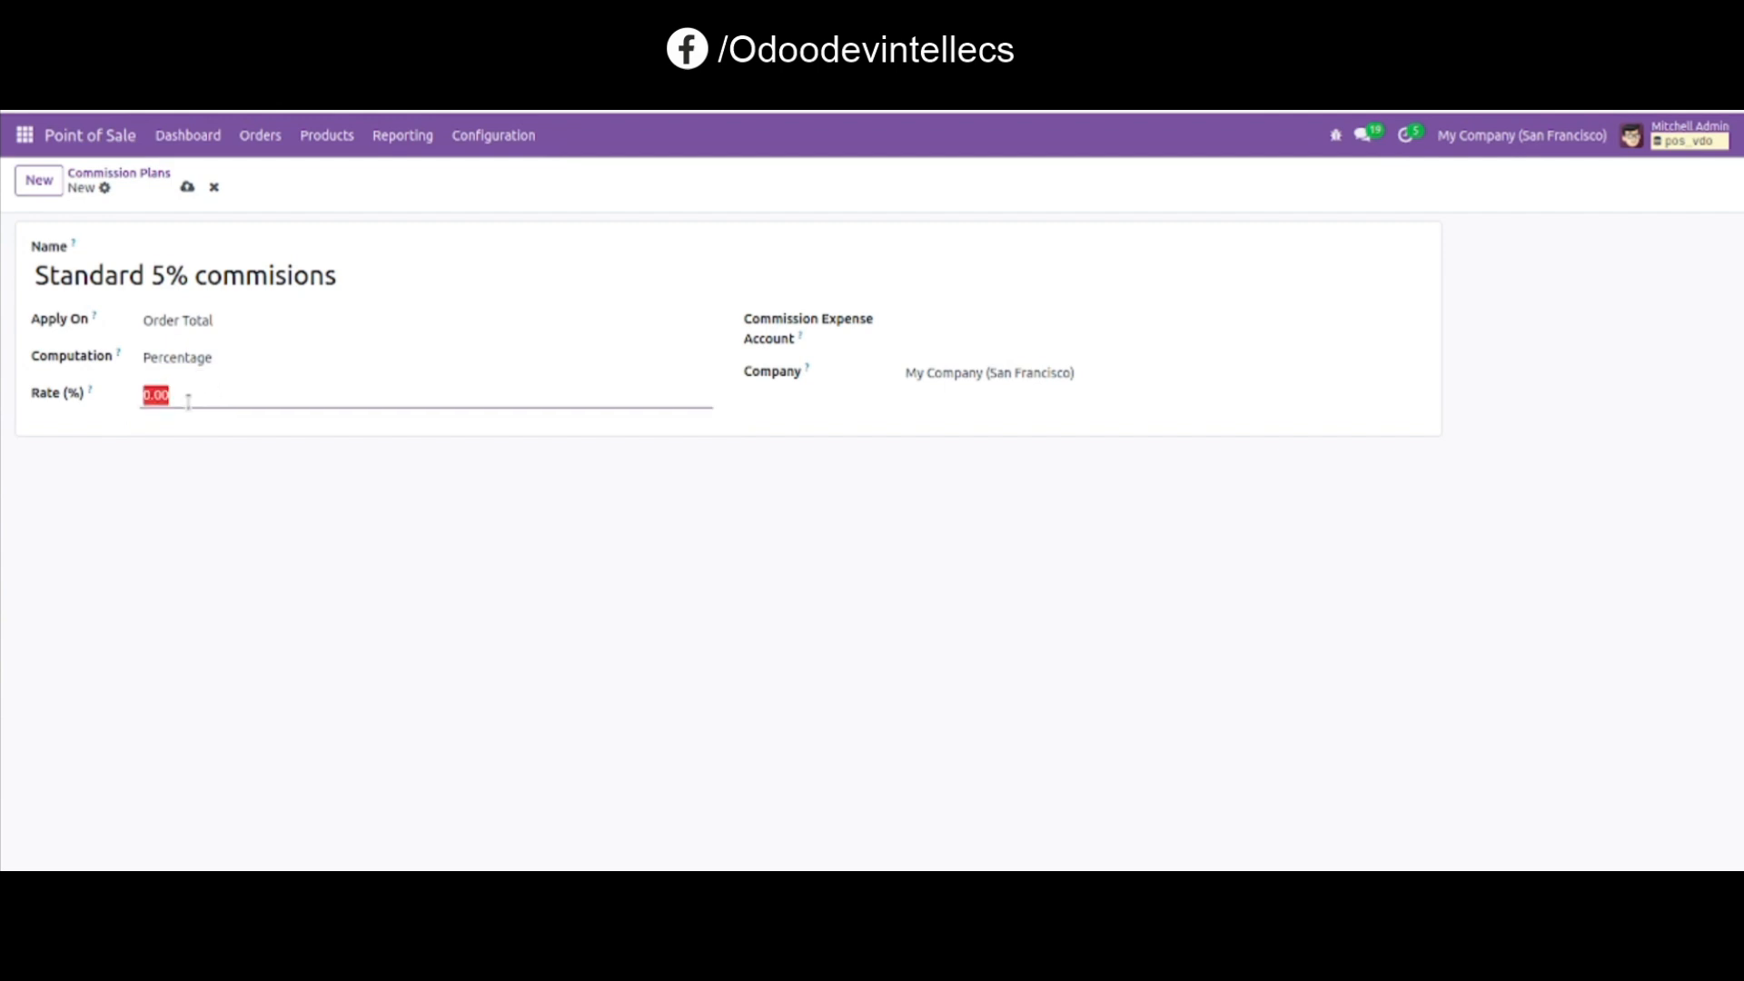
pyautogui.press('BackSpace')
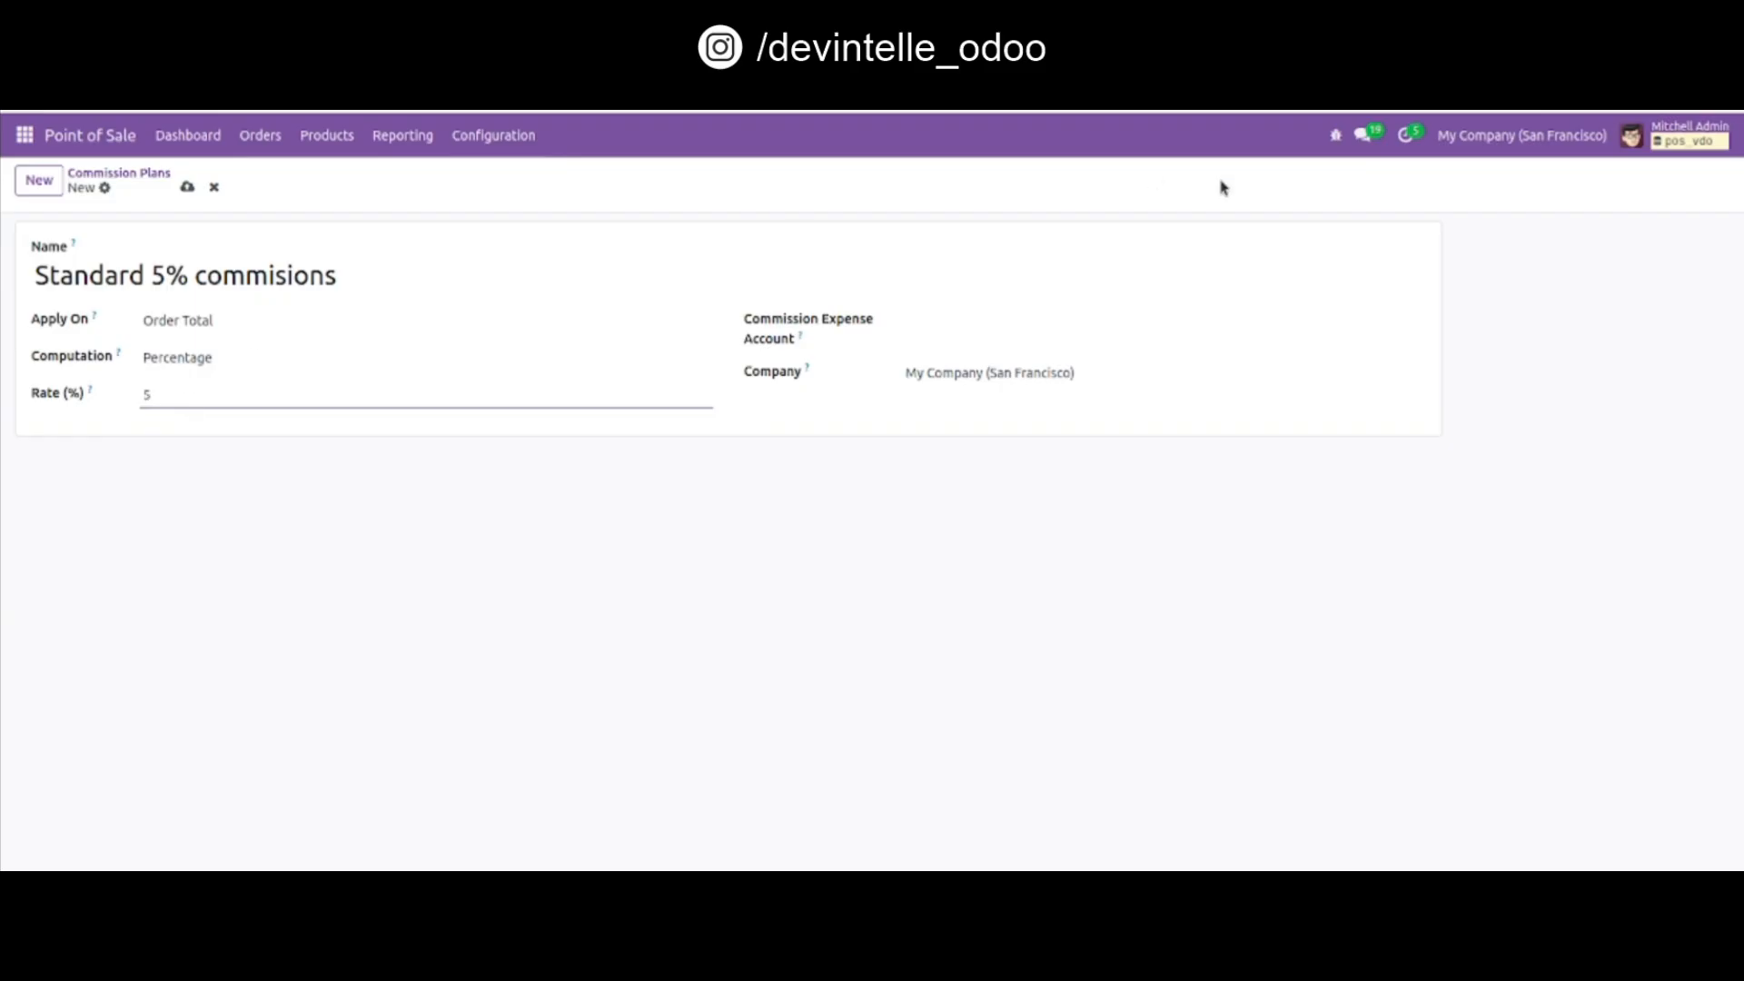
pyautogui.write('5')
pyautogui.click(1014, 316)
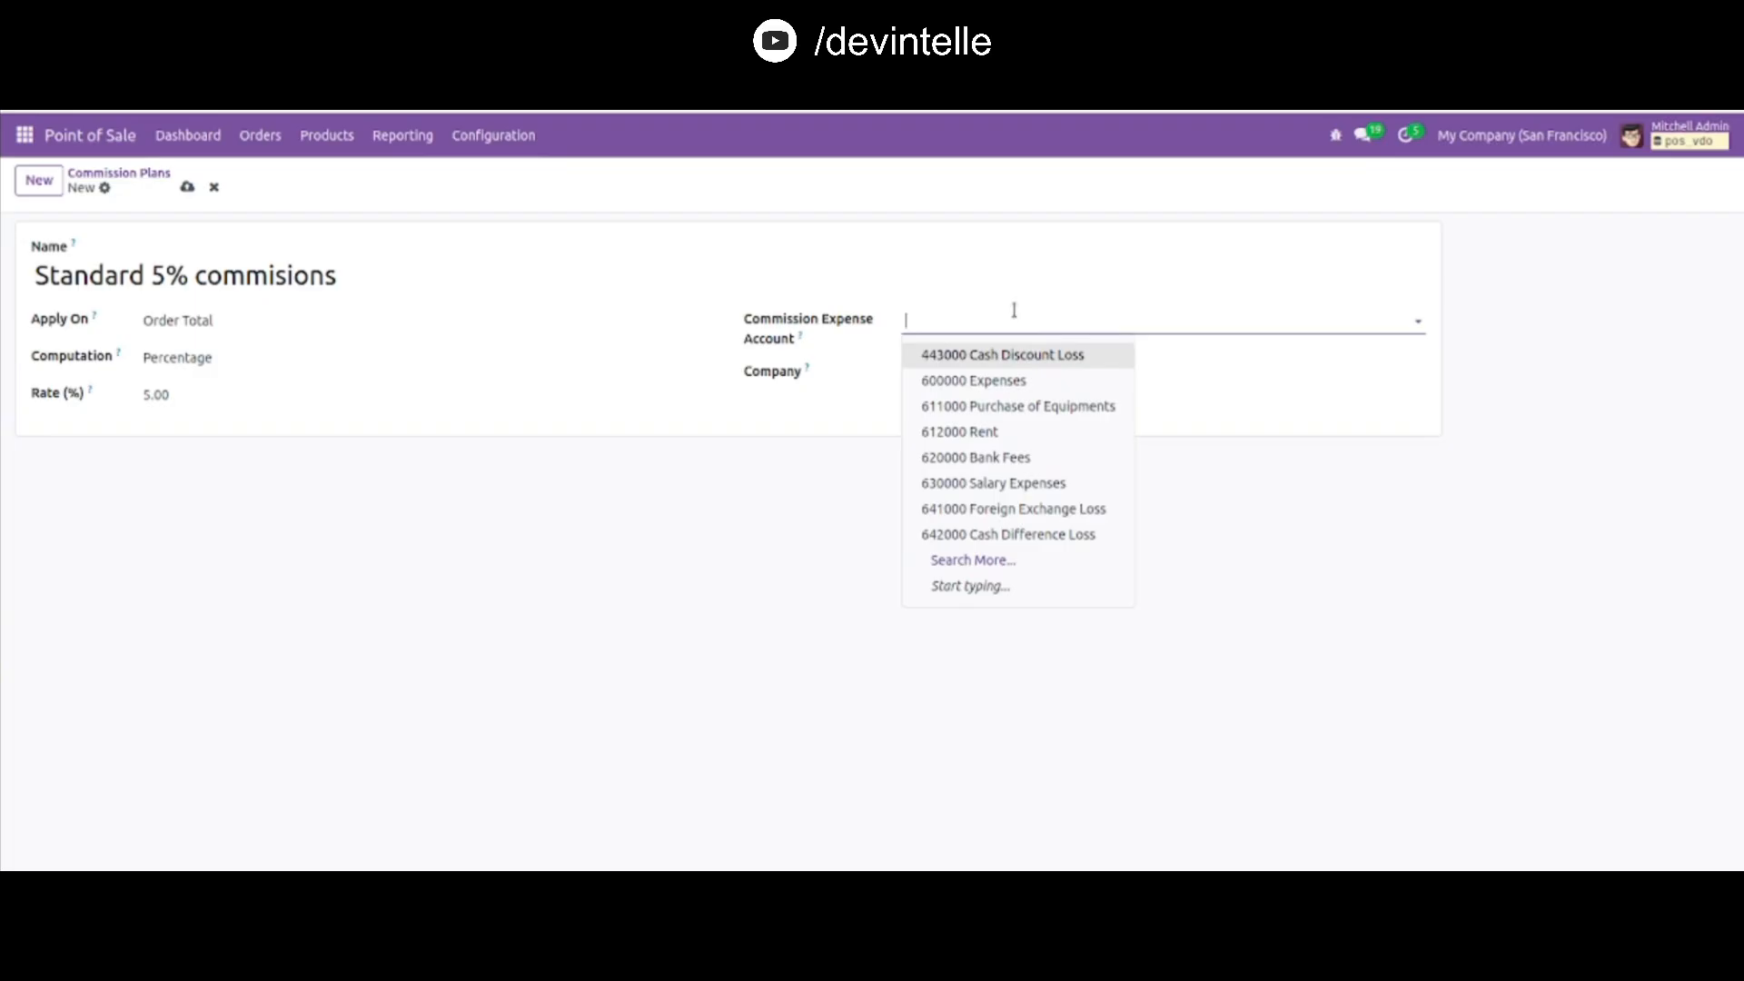
pyautogui.click(1027, 498)
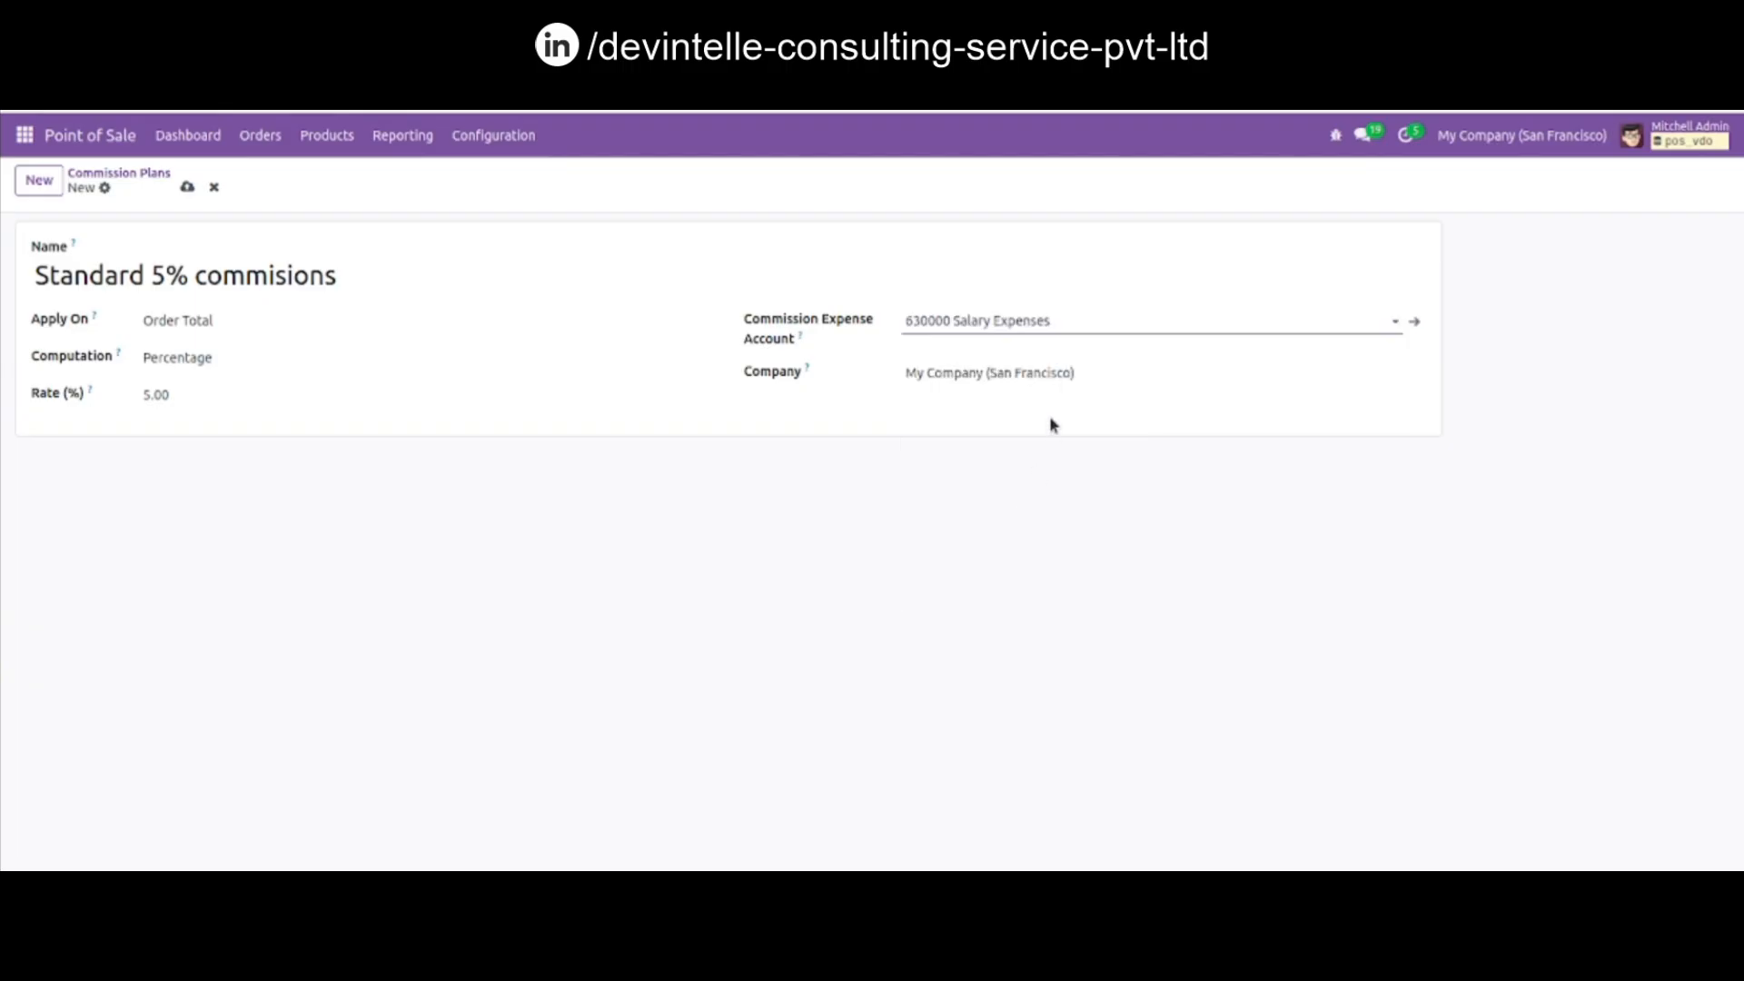
pyautogui.click(187, 186)
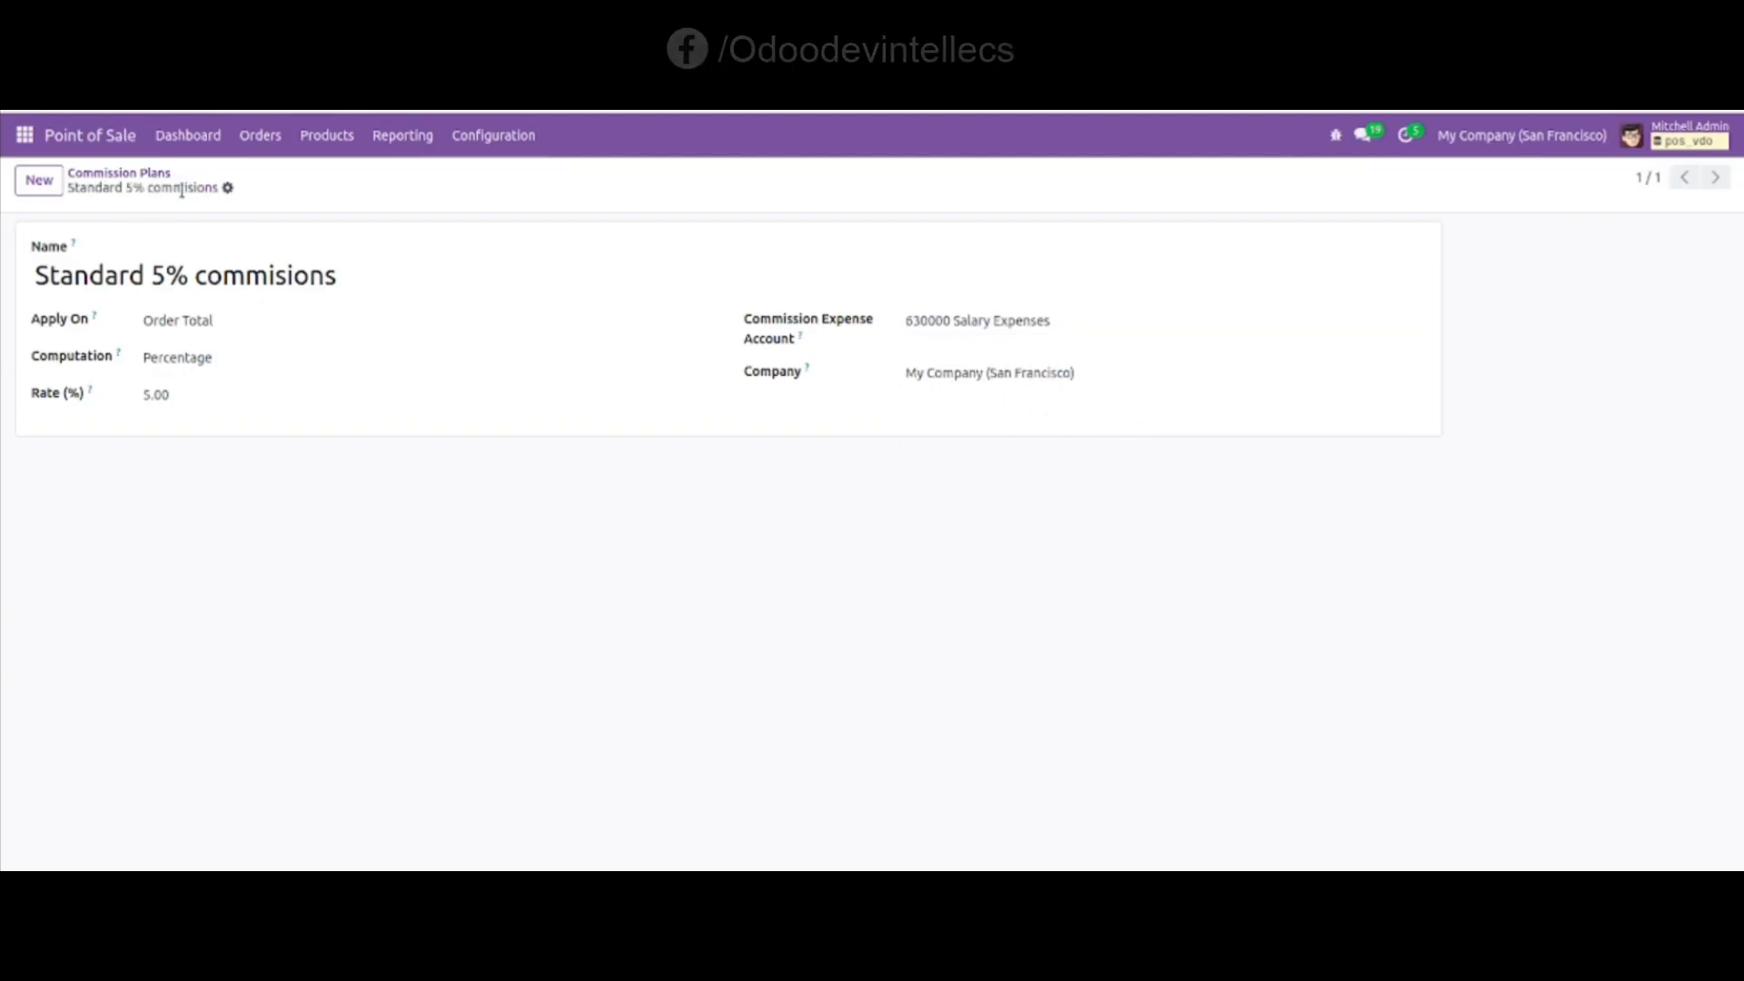
# Enable Sales Commission in the Furniture Shop's Point of Sale settings with the "Standard 5% commisions" plan, and save.
pyautogui.click(469, 136)
pyautogui.click(483, 180)
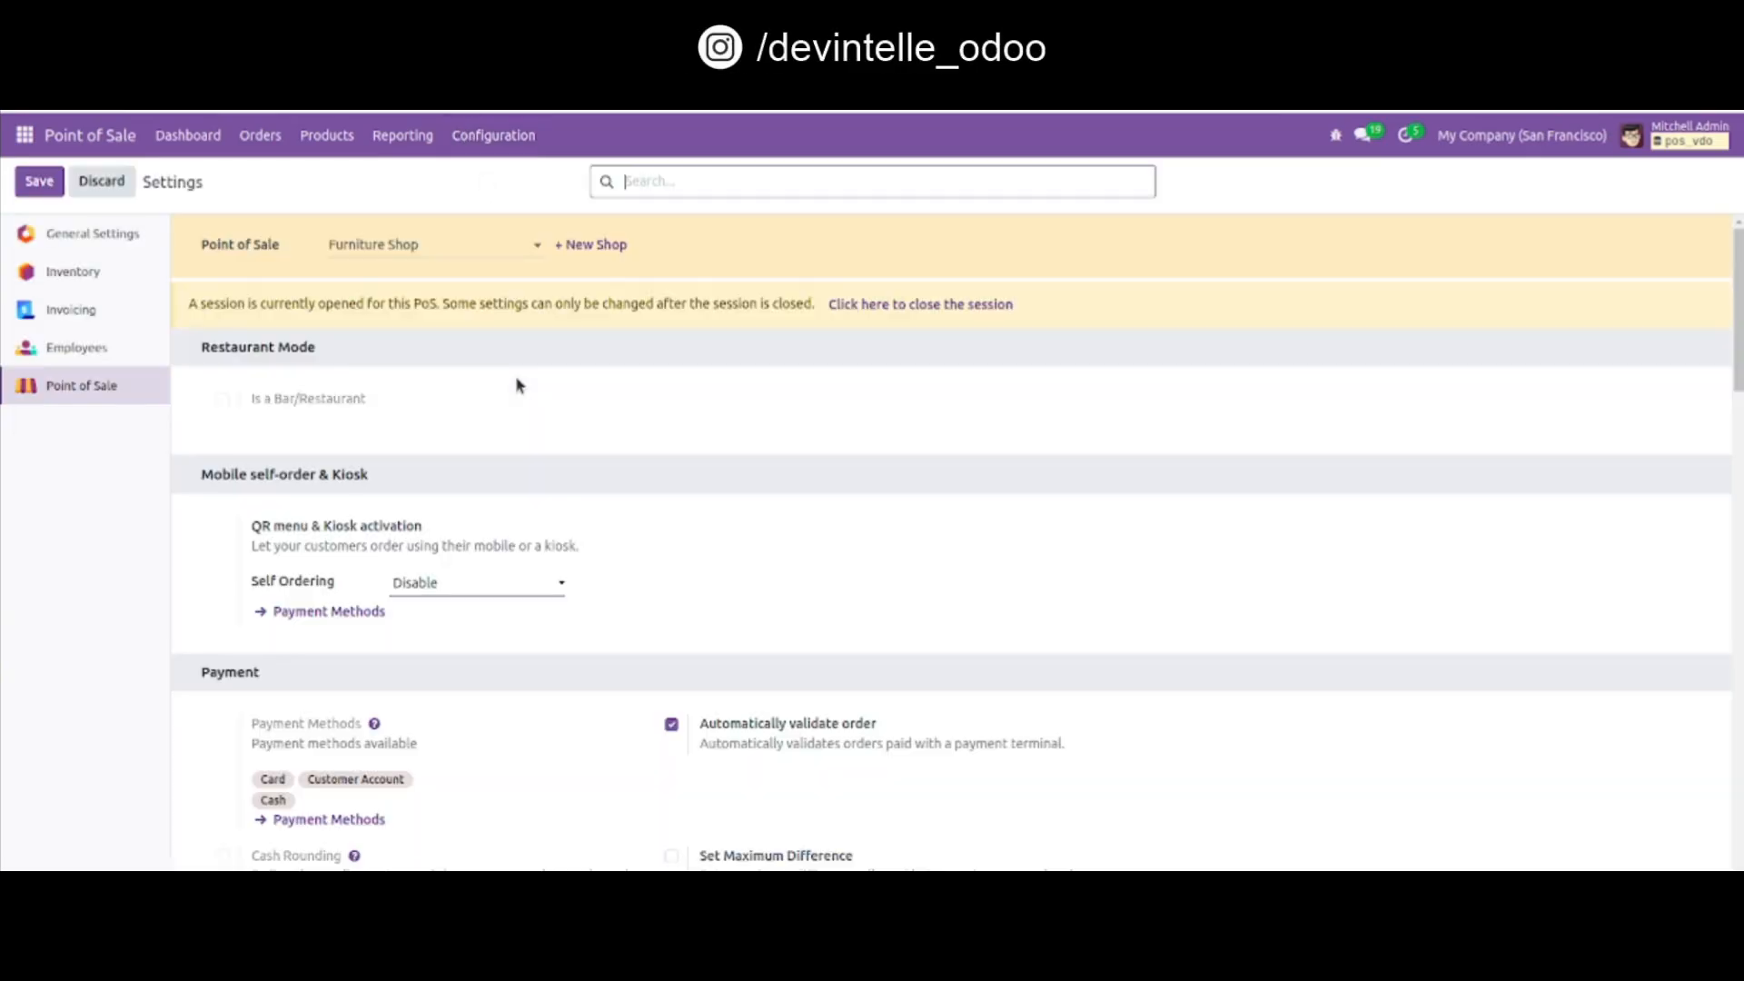
pyautogui.scroll(-8, 574, 676)
pyautogui.scroll(-10, 574, 677)
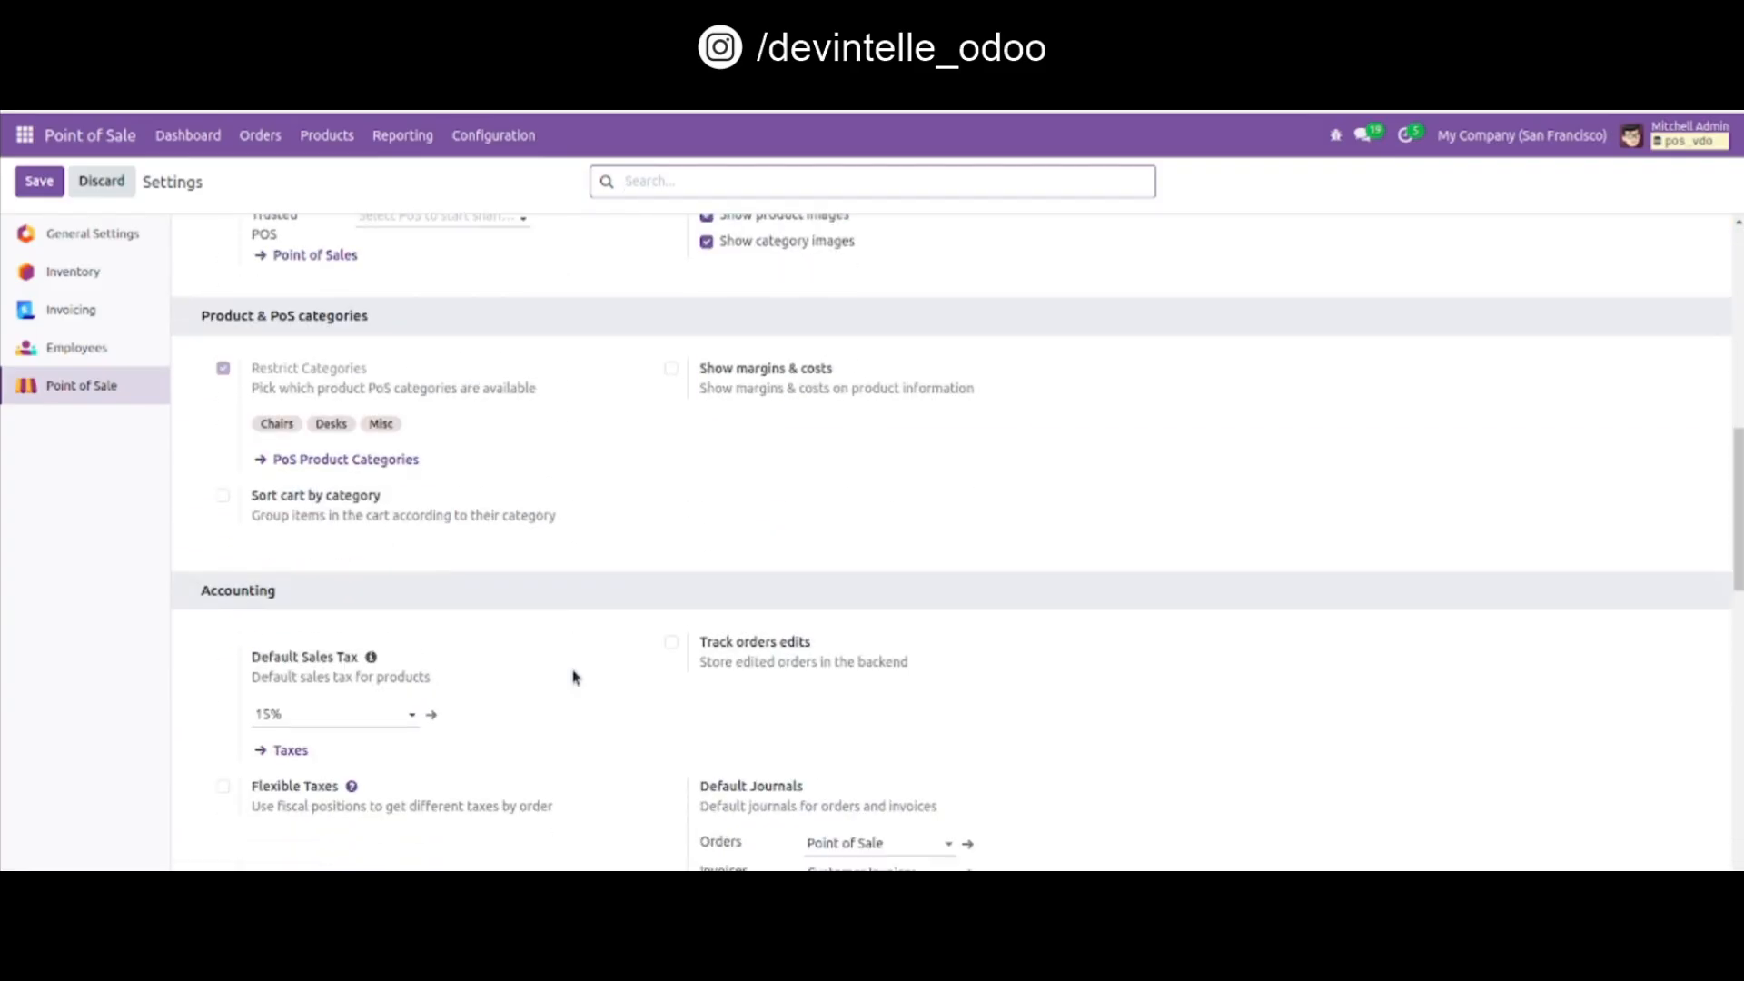
pyautogui.scroll(-4, 574, 676)
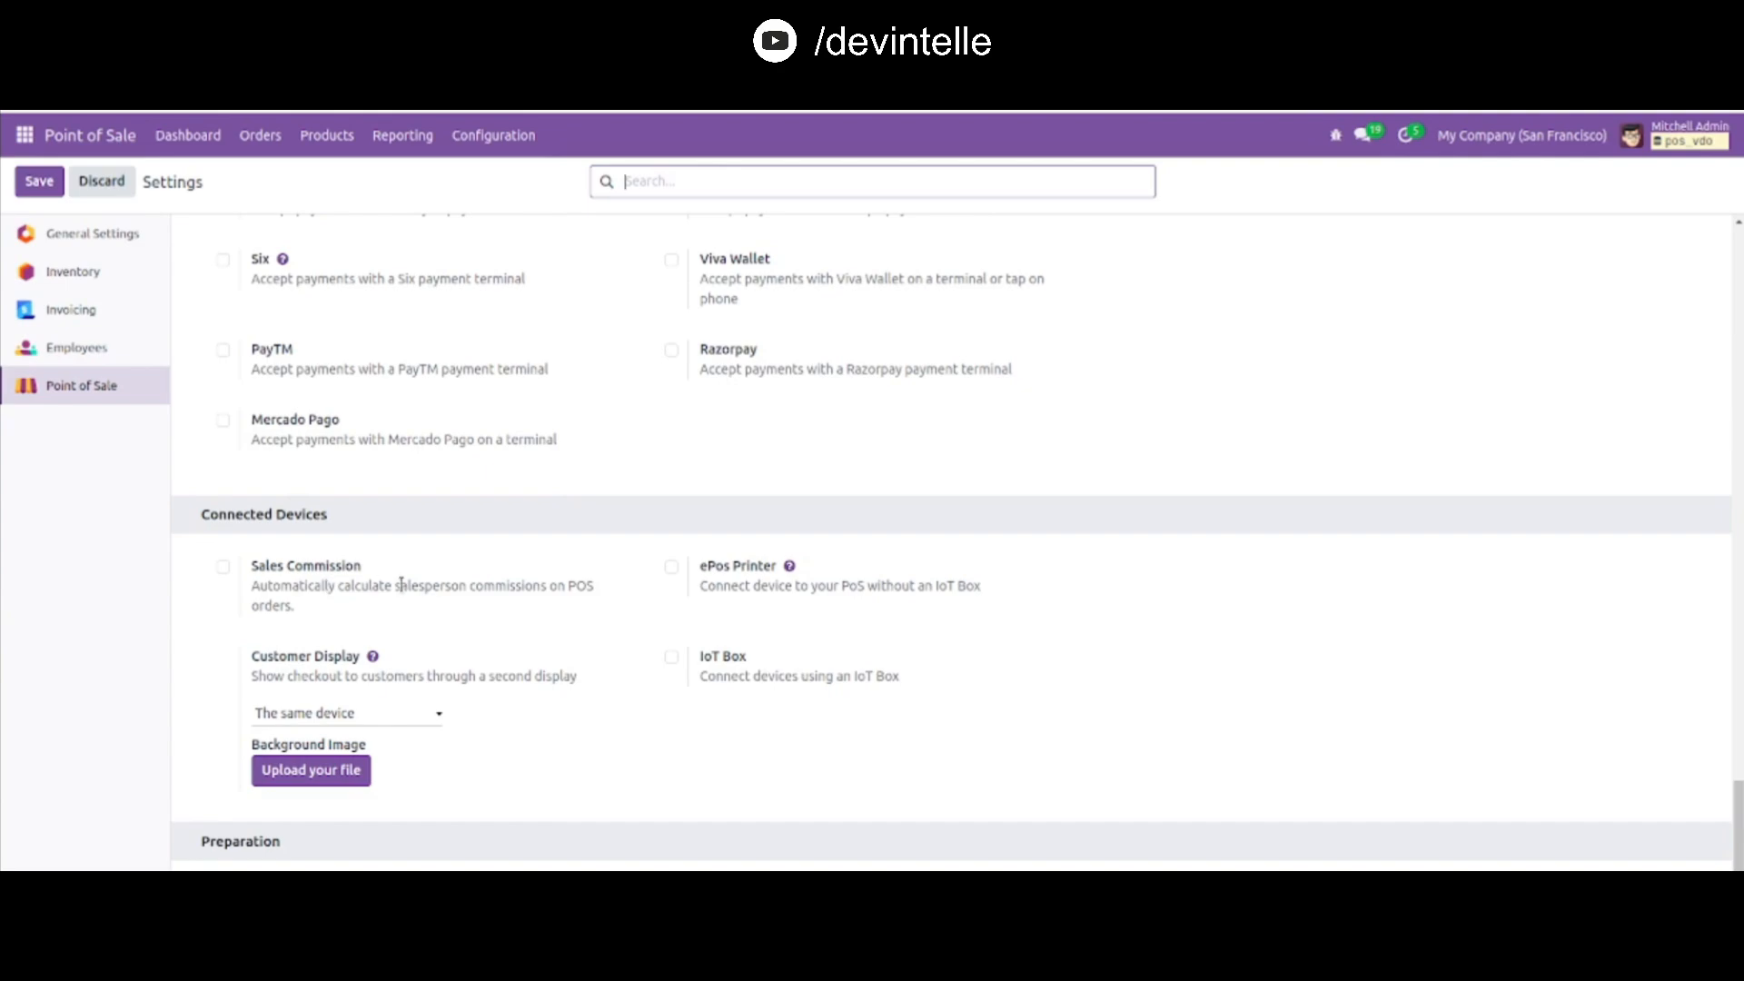
pyautogui.click(223, 569)
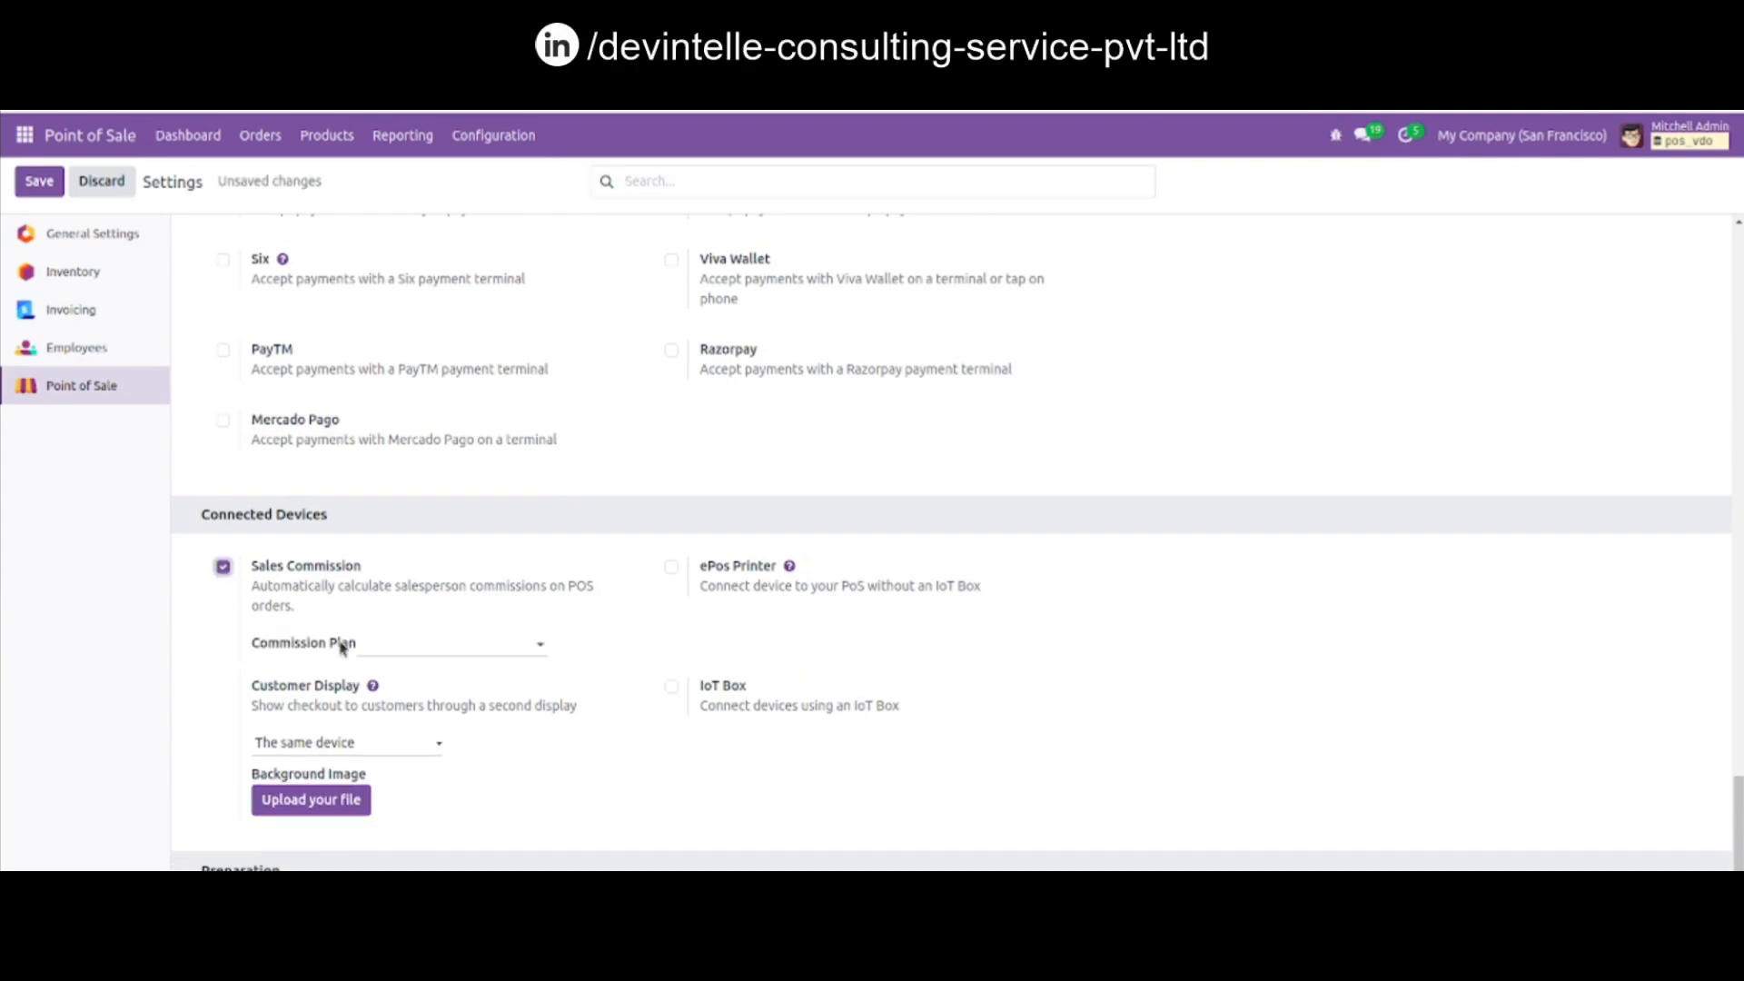
pyautogui.click(424, 643)
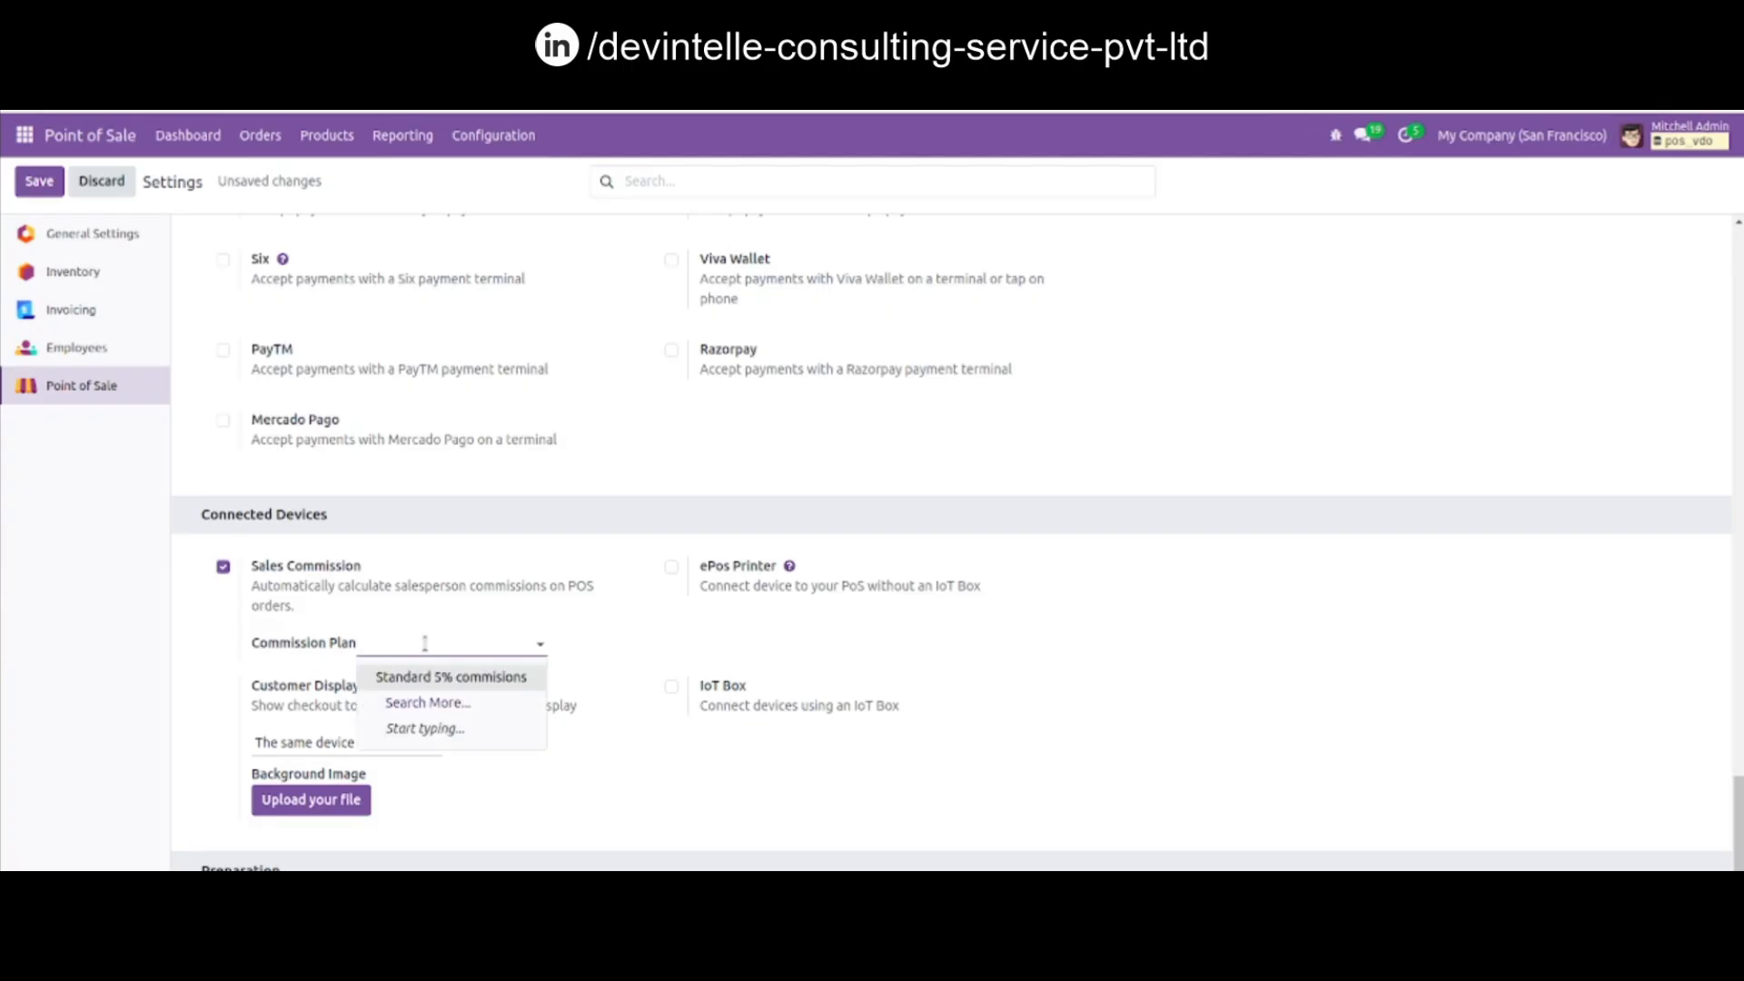
pyautogui.click(463, 687)
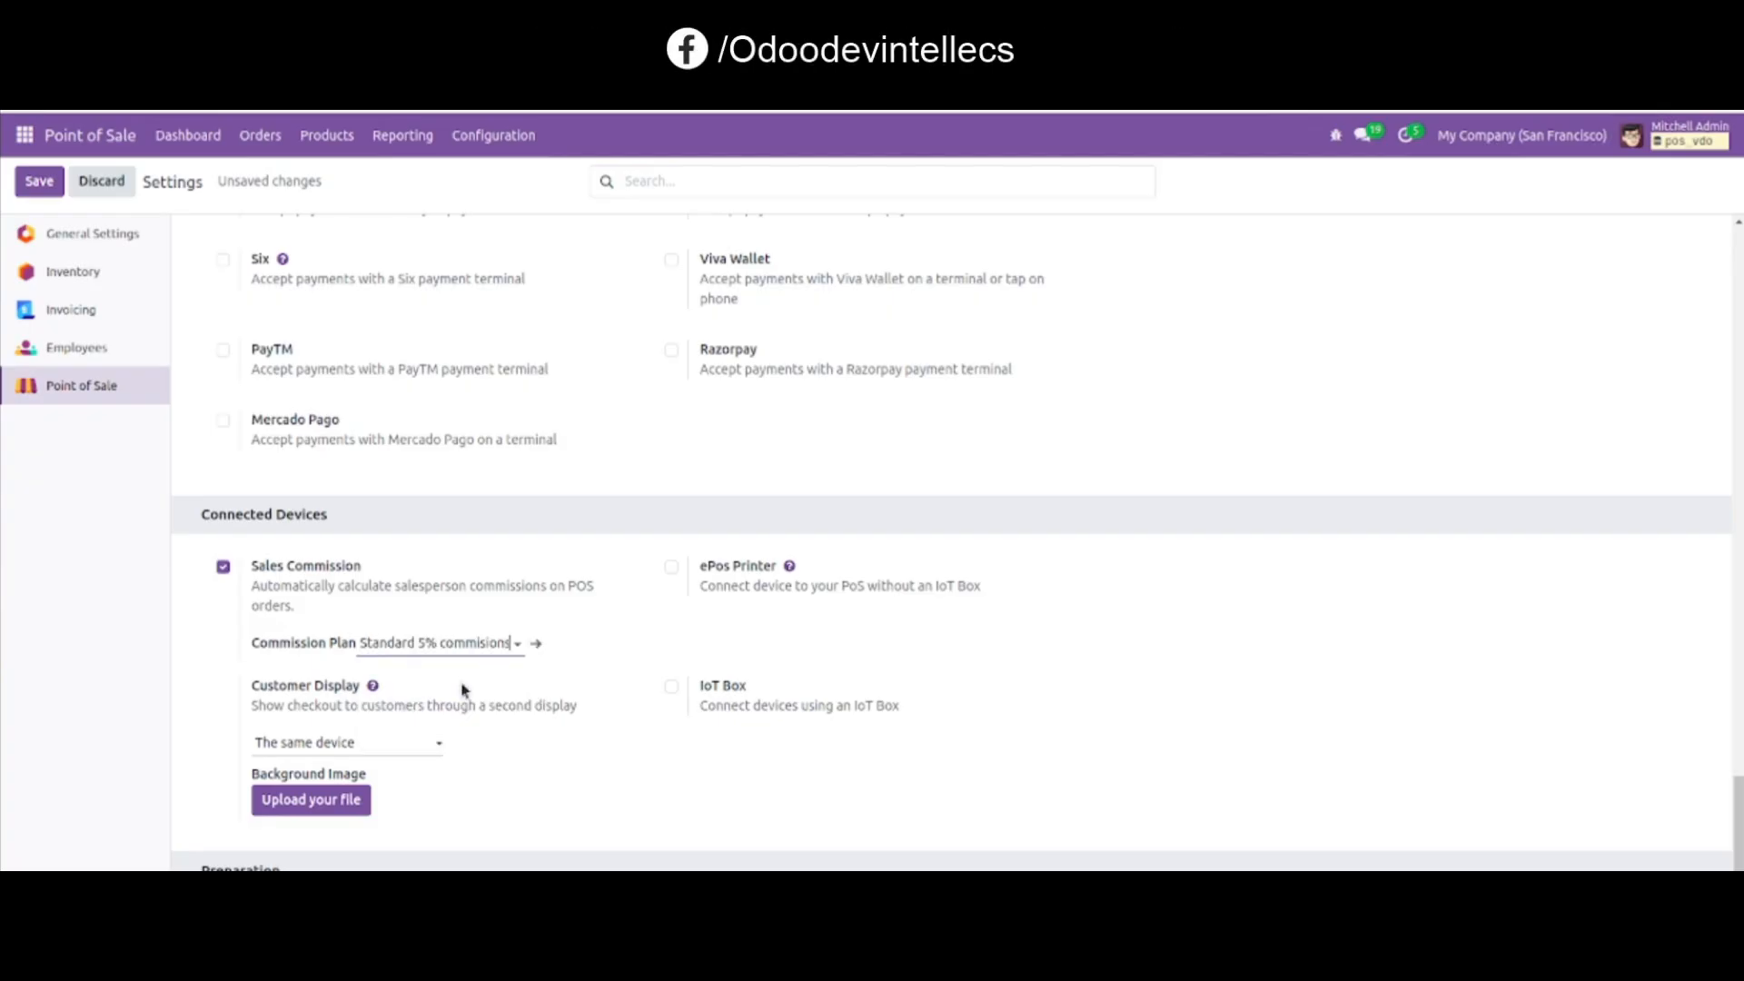
pyautogui.click(39, 189)
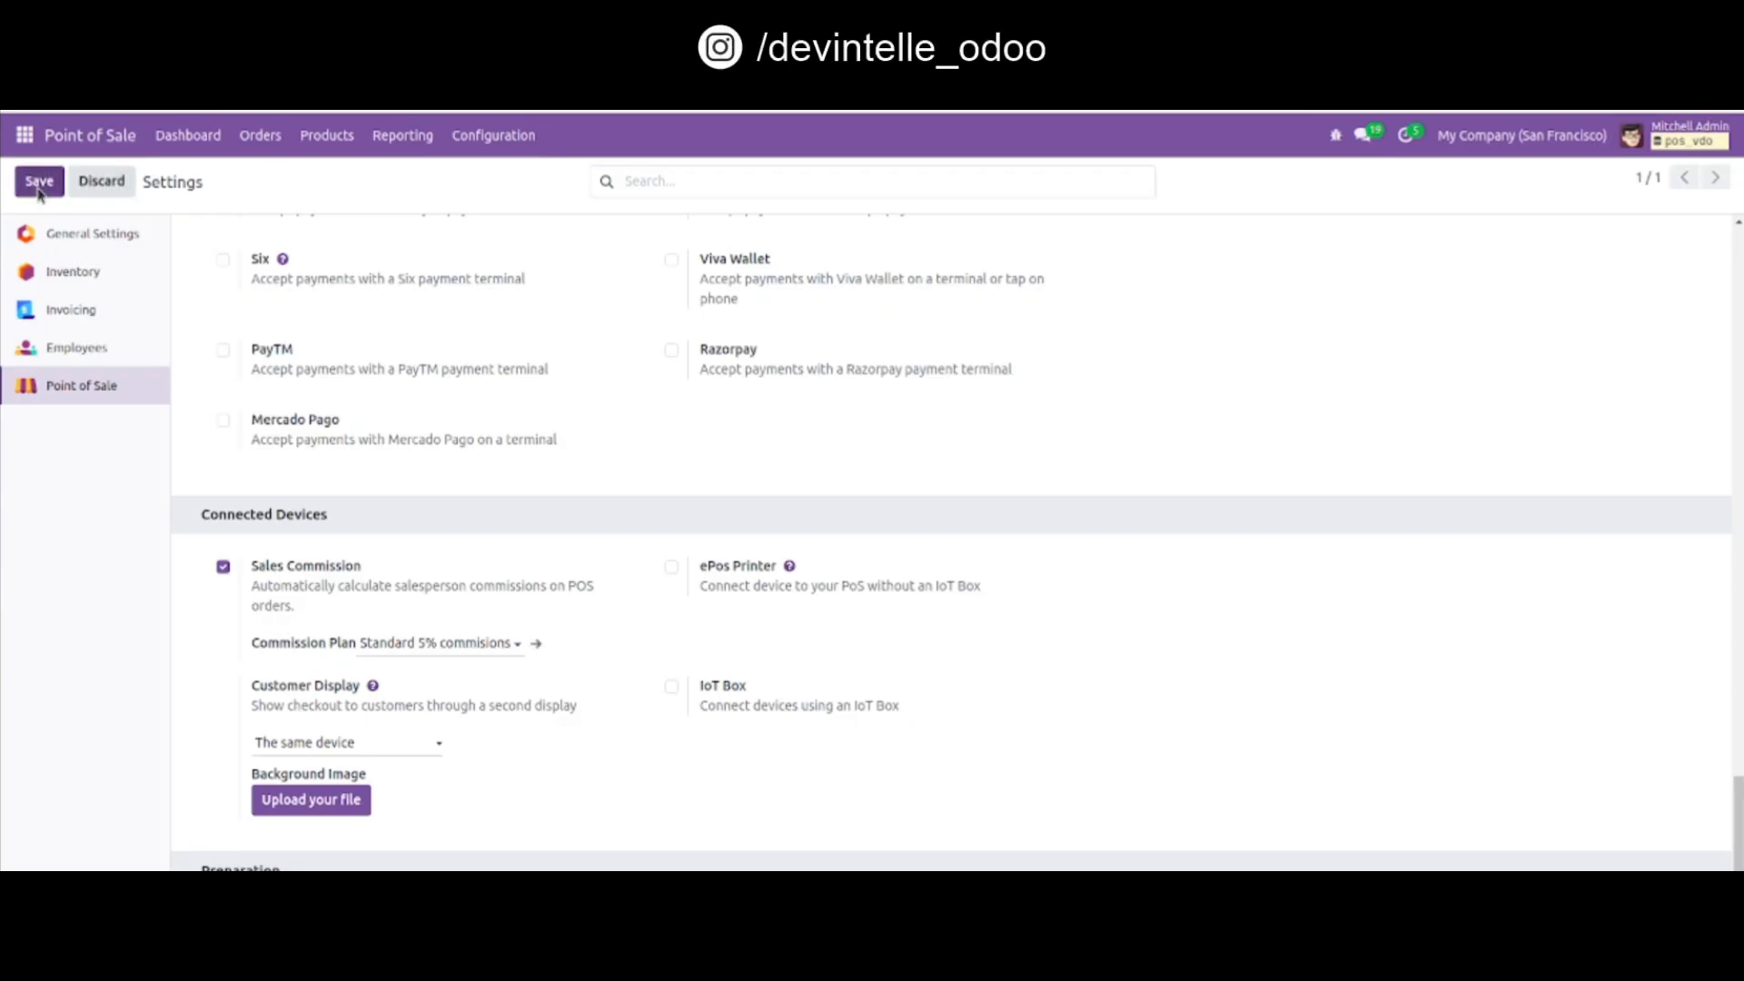
# Continue selling in the Furniture Shop, add one Cabinet with Doors to the order and assign the customer from The Jackson Group.
pyautogui.click(183, 150)
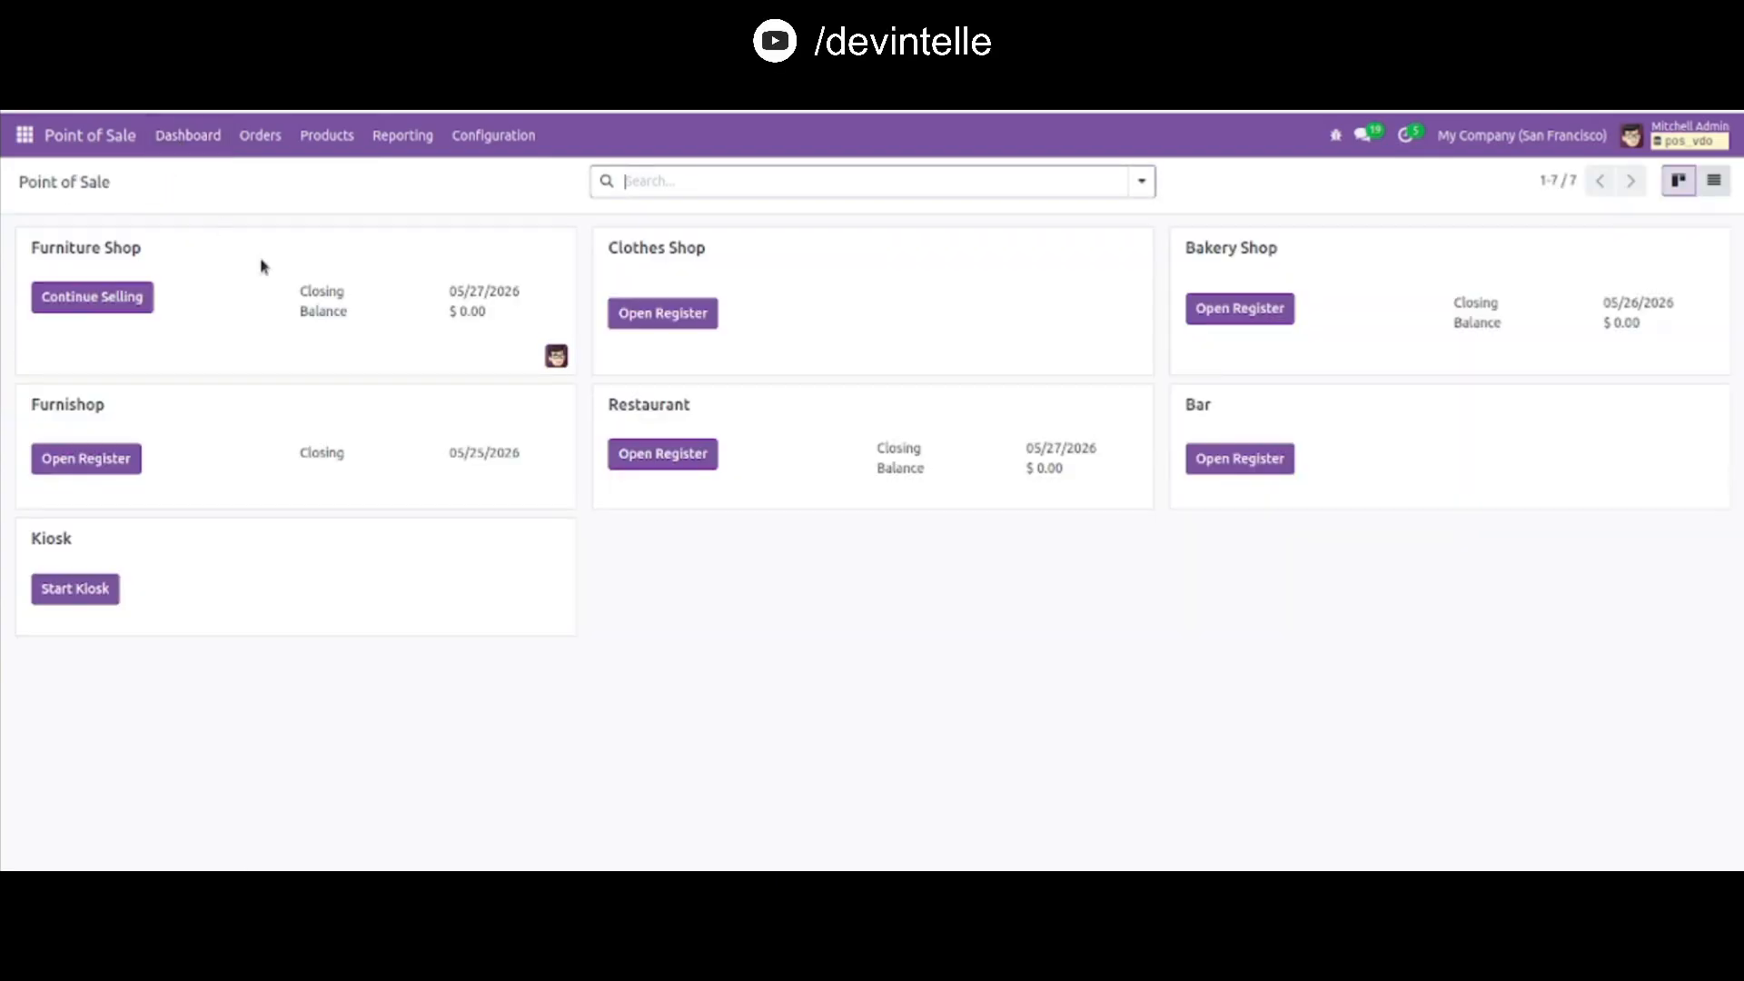
pyautogui.click(107, 305)
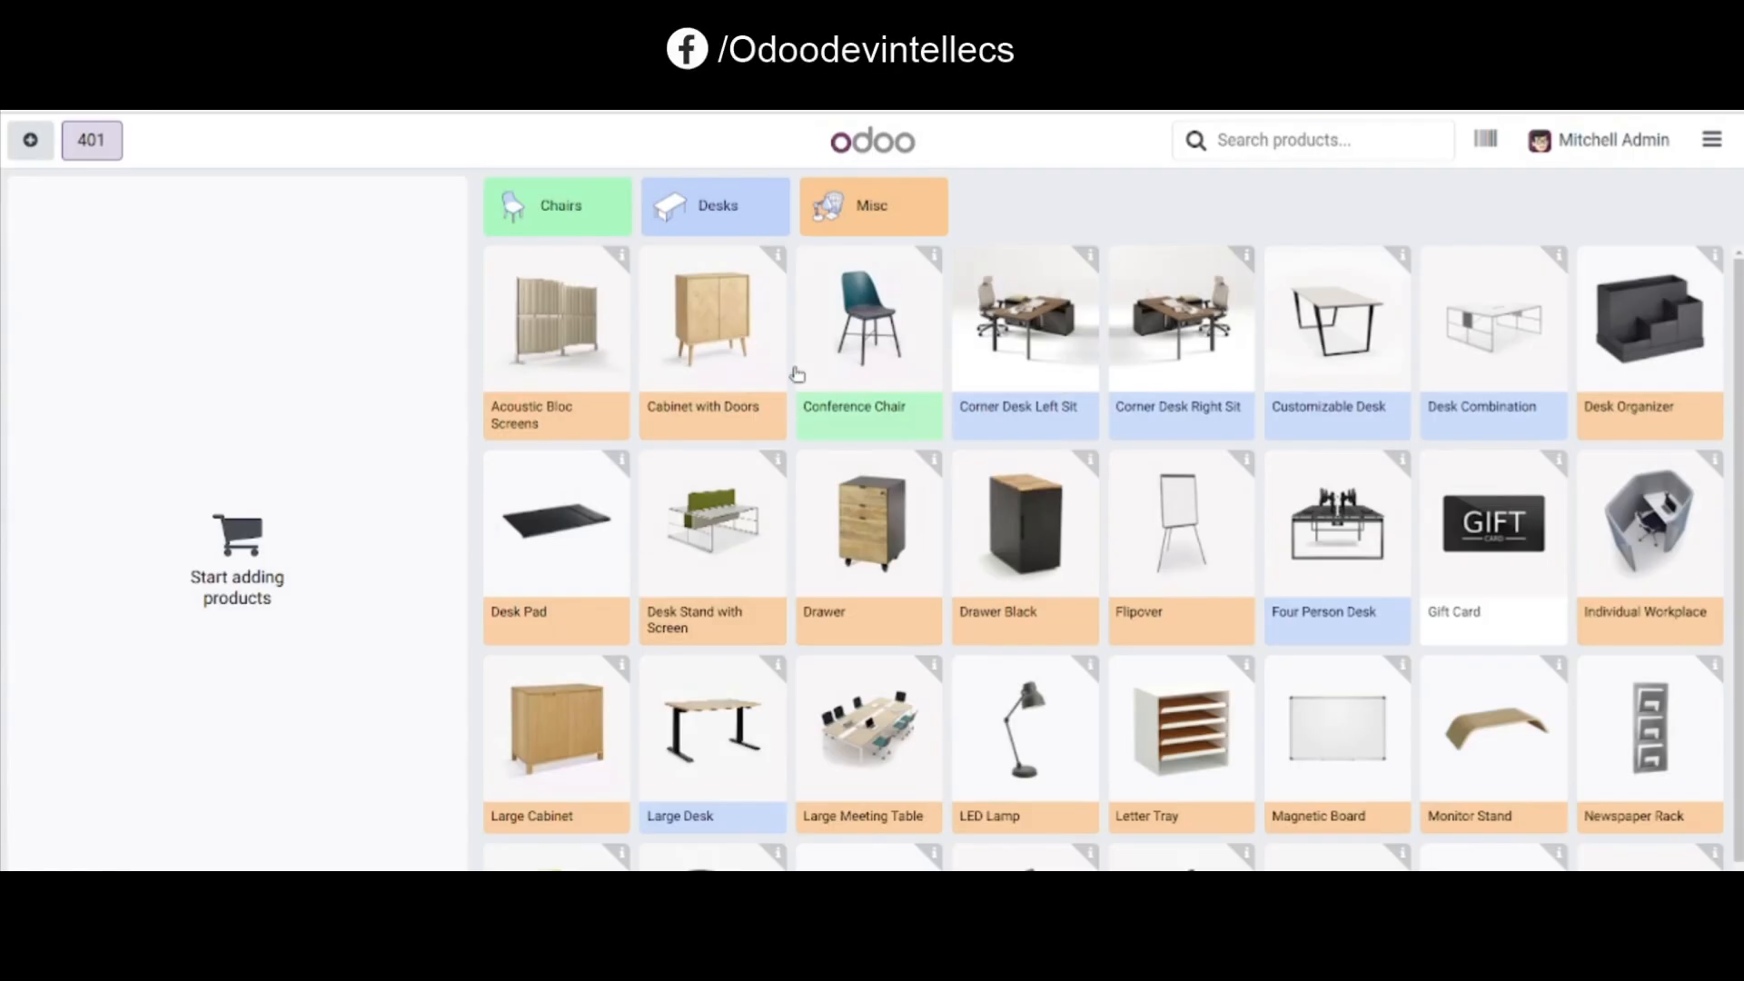
pyautogui.click(743, 346)
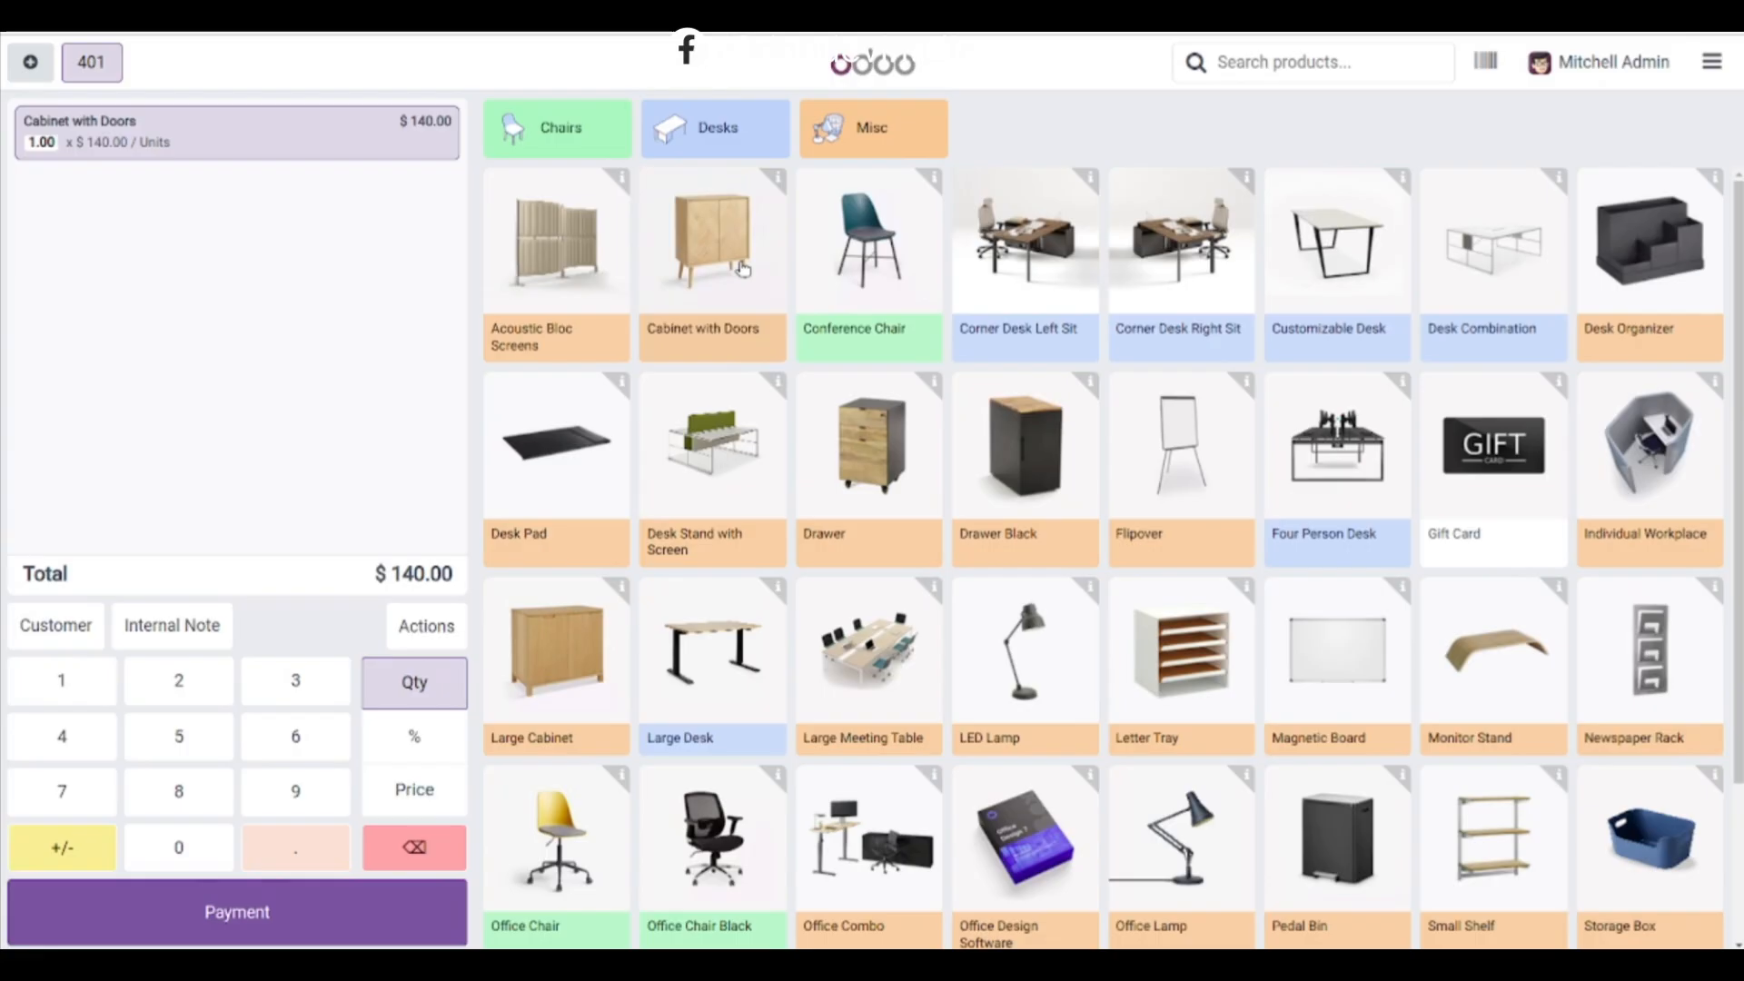
pyautogui.click(58, 625)
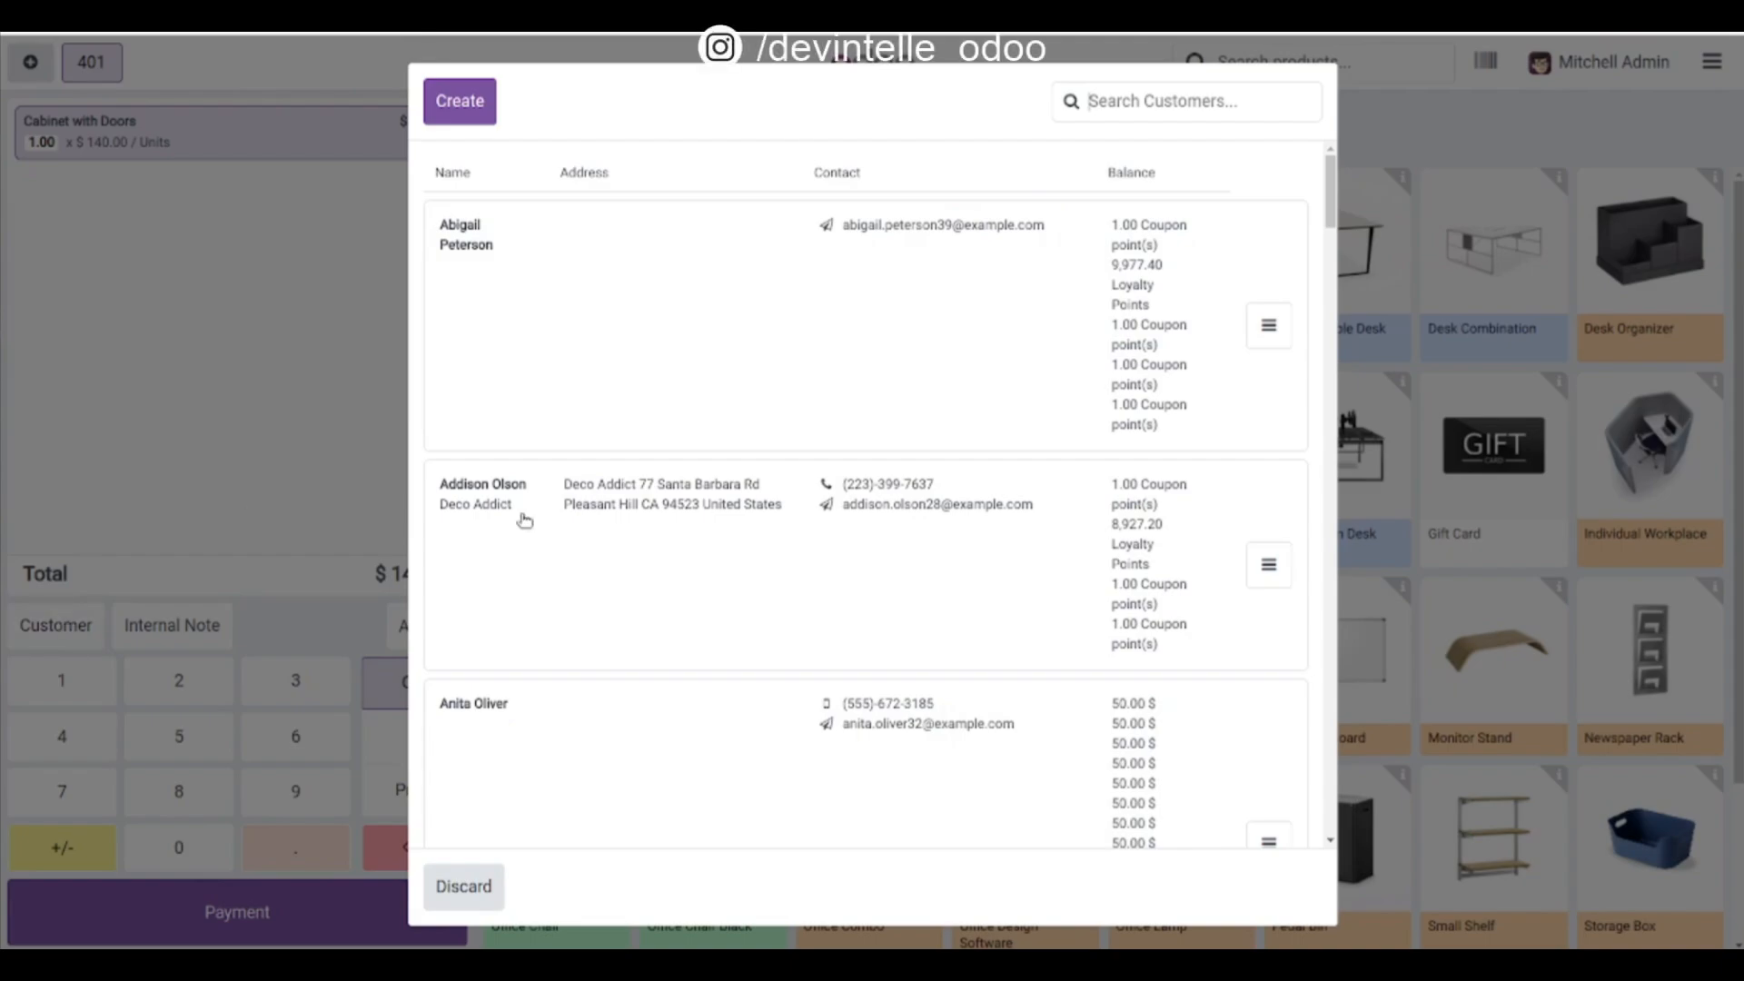
pyautogui.scroll(-10, 636, 607)
pyautogui.click(608, 685)
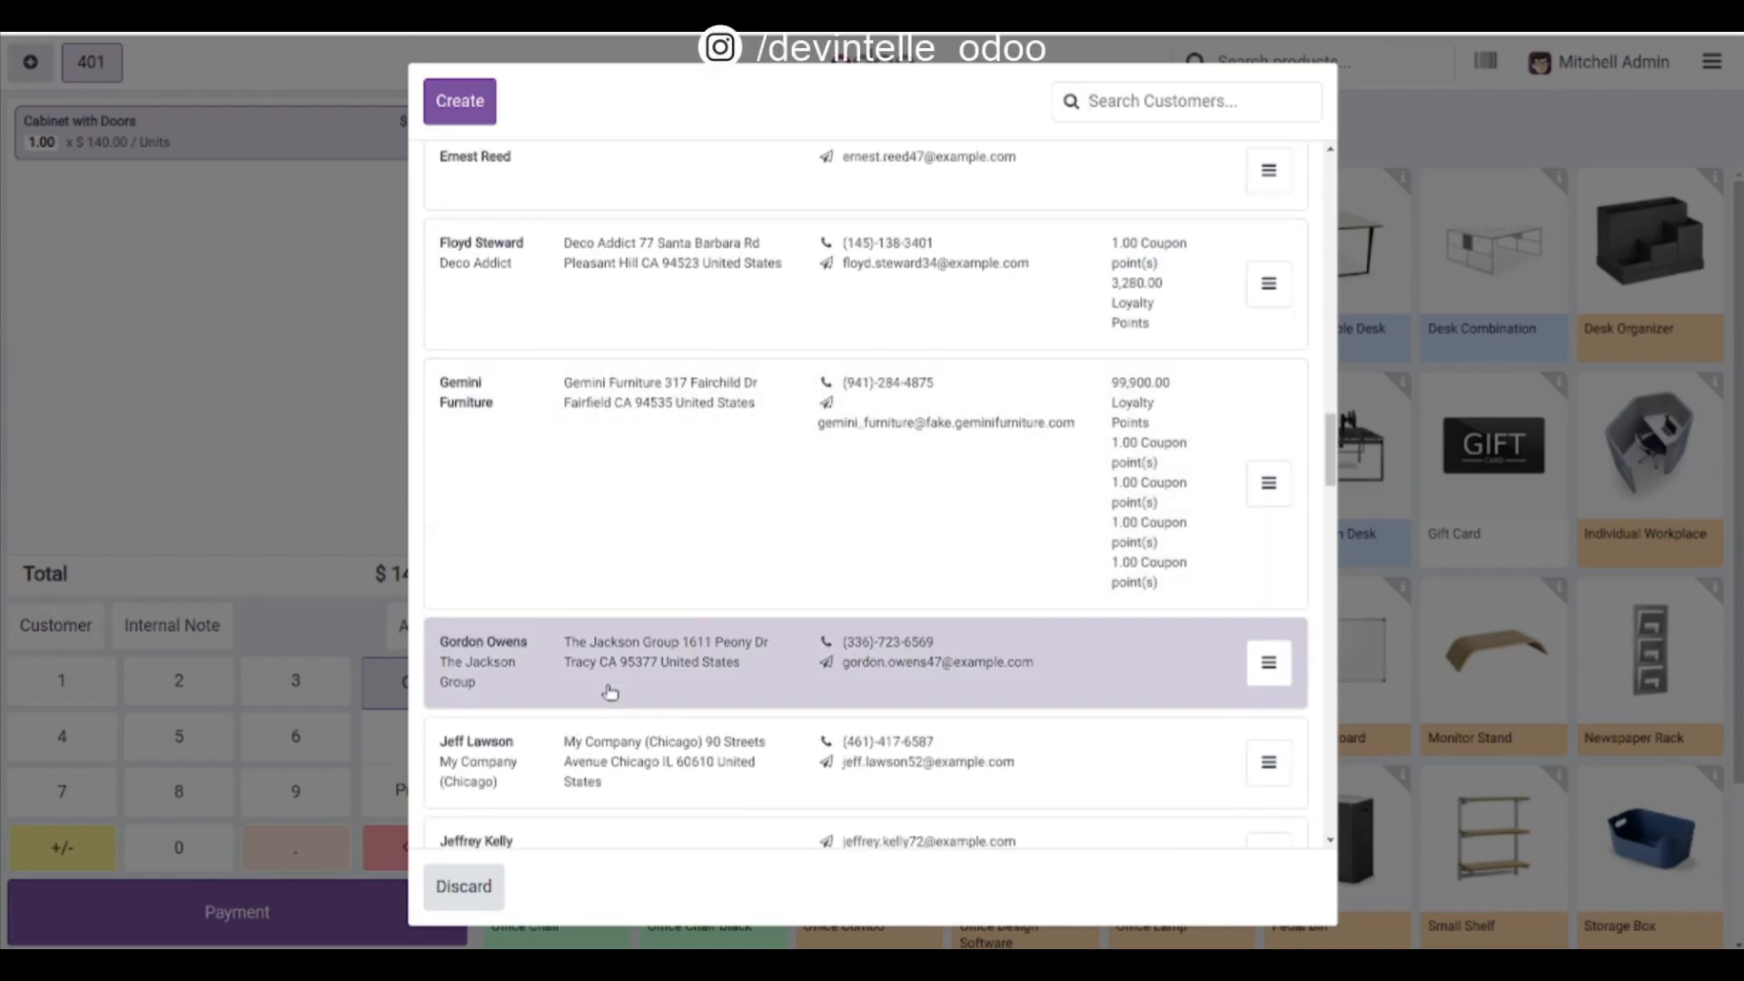
# Pay the full order amount in cash and validate the payment.
pyautogui.click(220, 929)
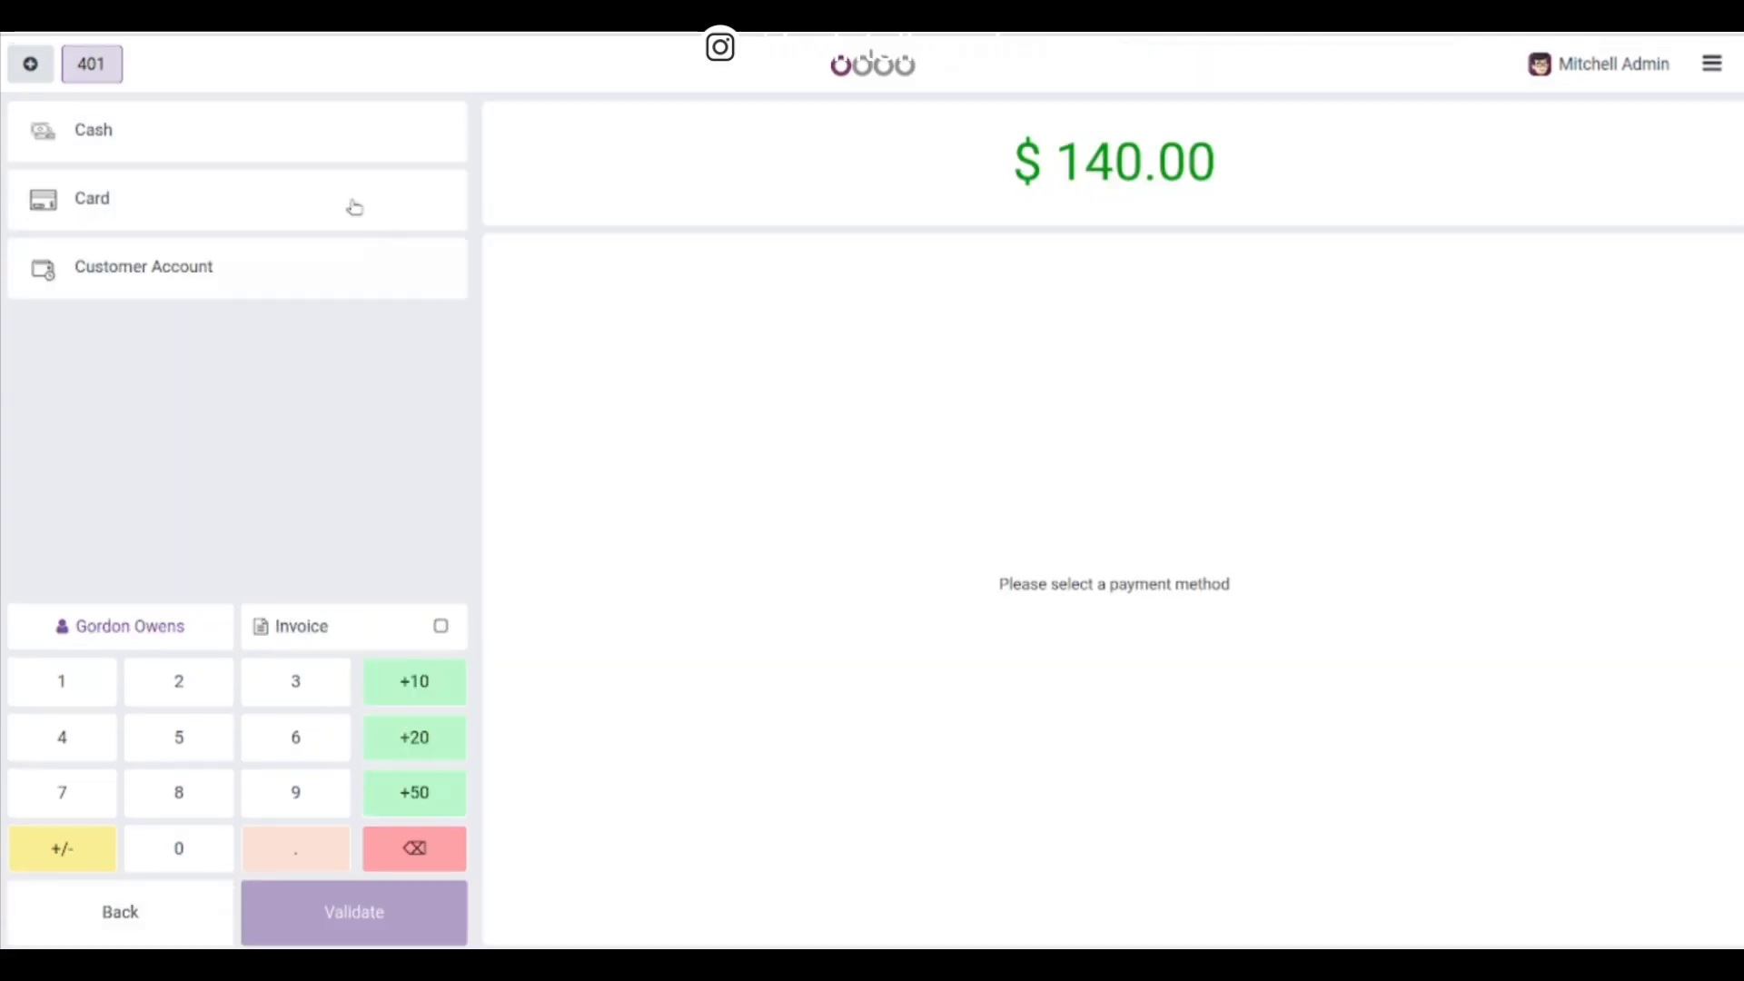
pyautogui.click(271, 154)
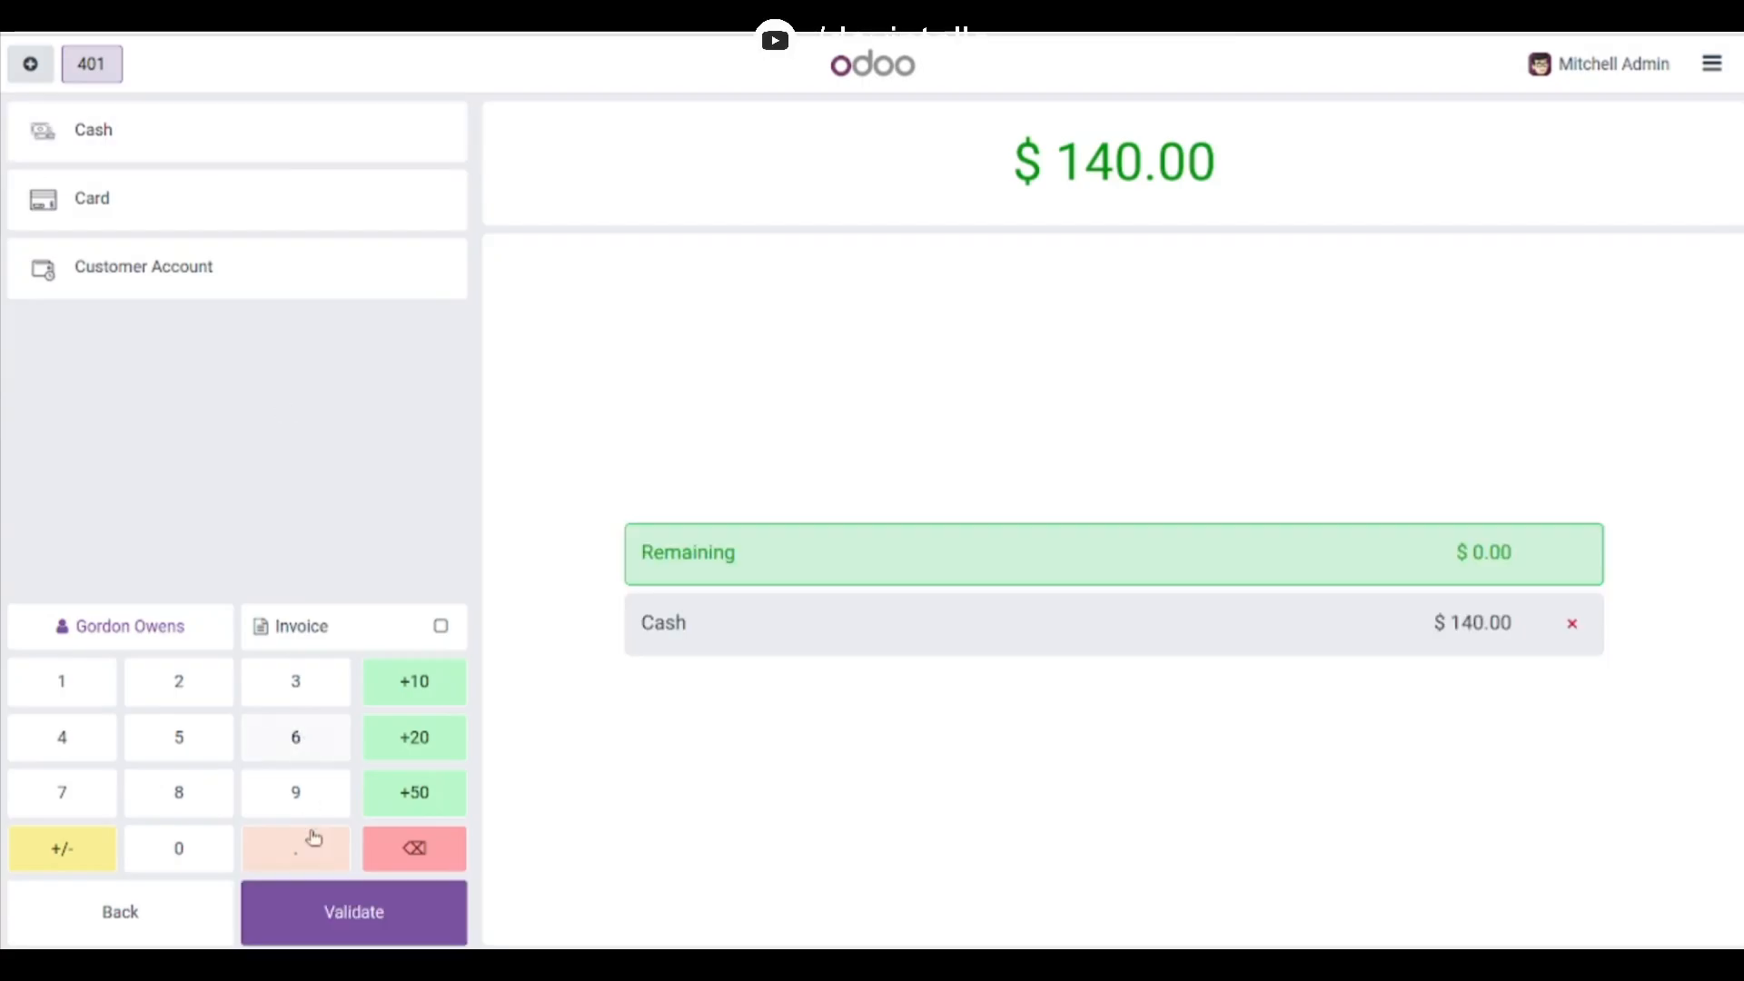
pyautogui.click(345, 912)
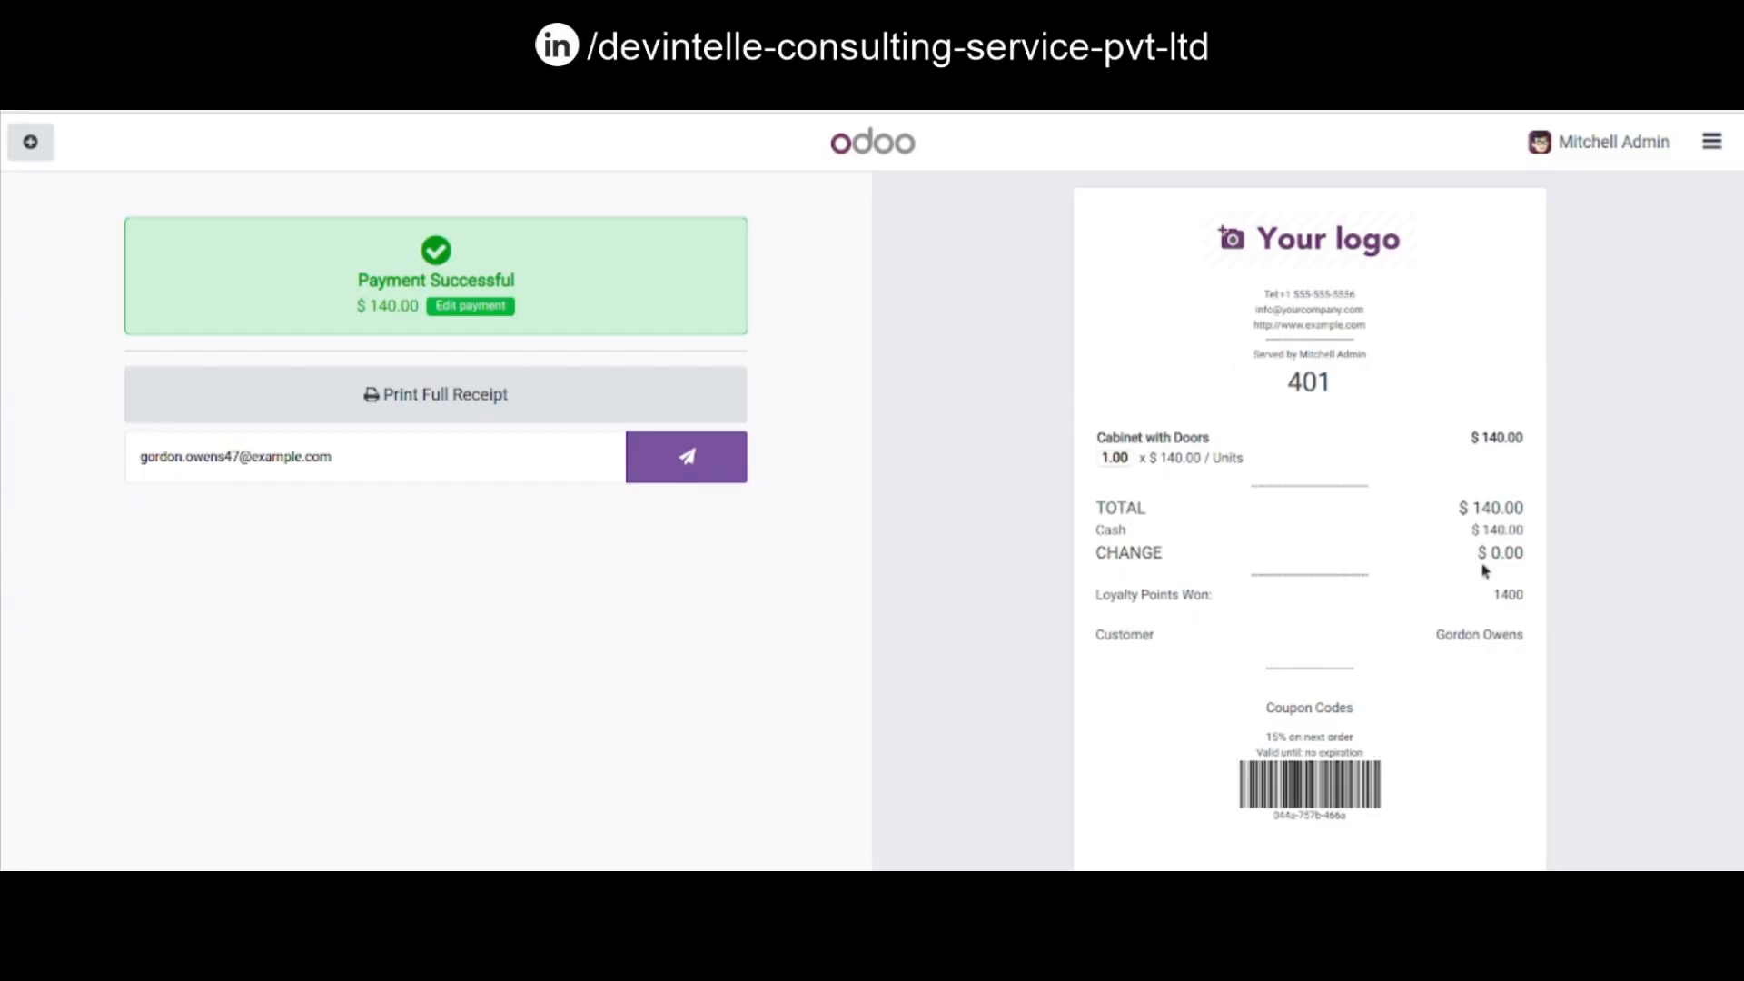
# Return from the register to the Point of Sale backend and open the list of commissions.
pyautogui.click(1712, 141)
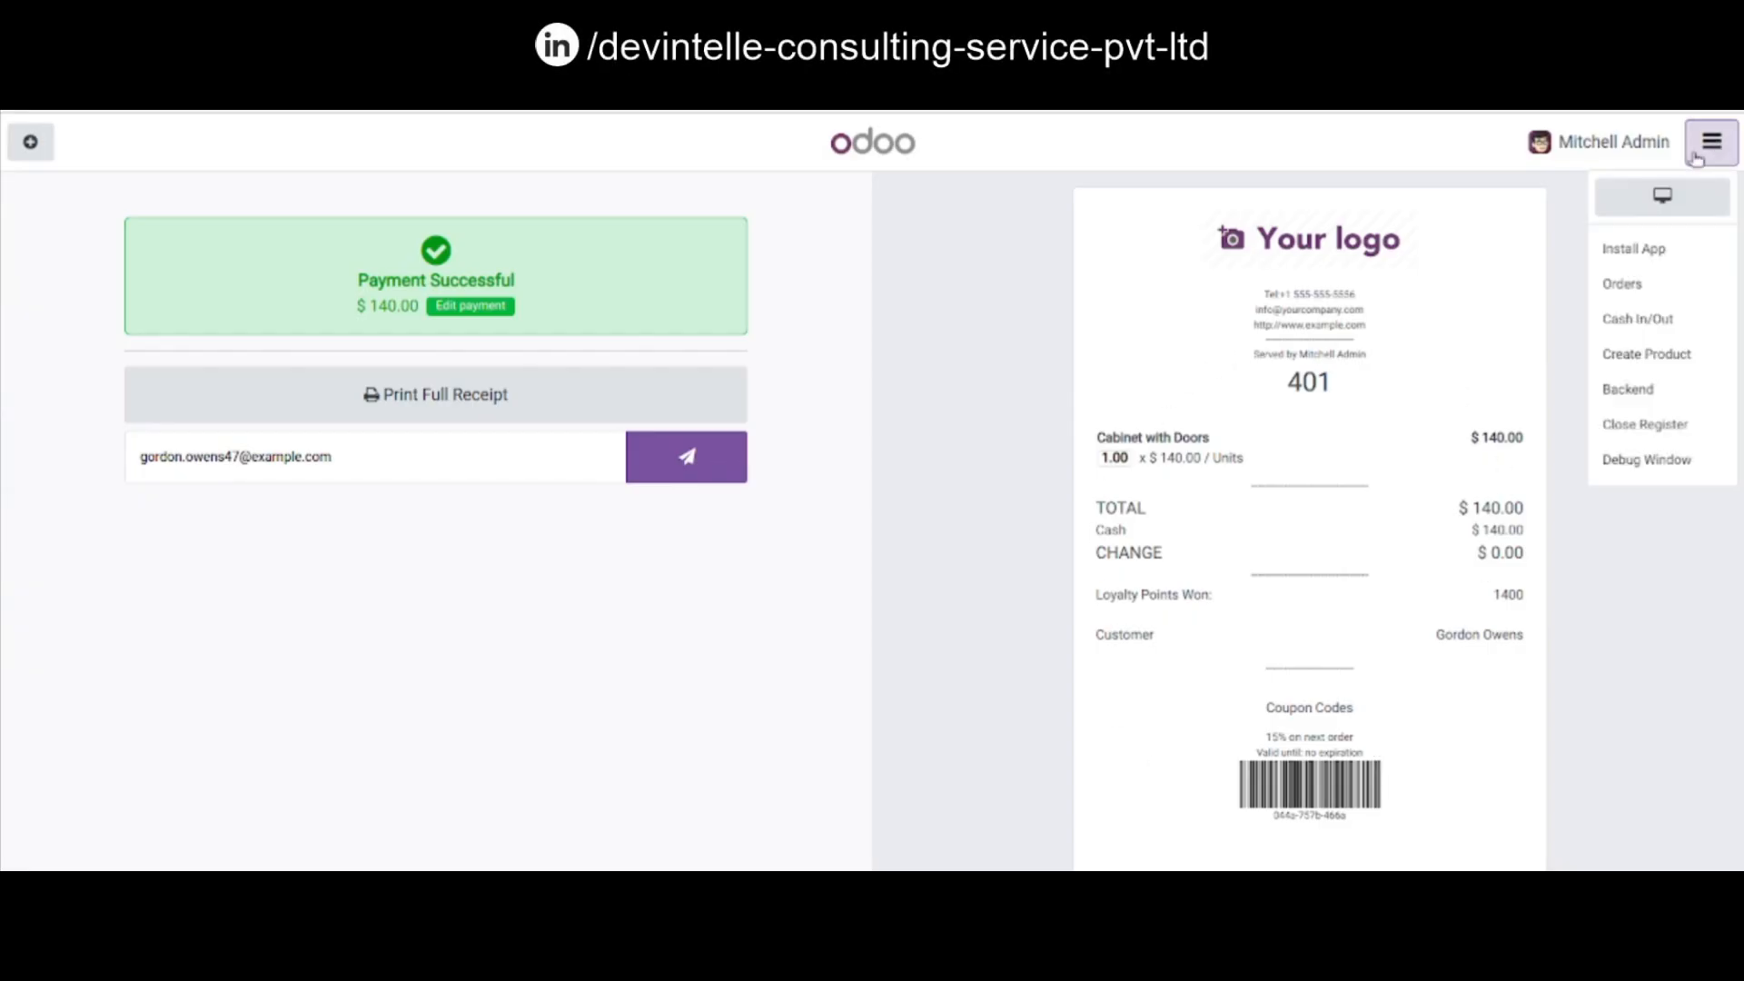
pyautogui.click(1630, 389)
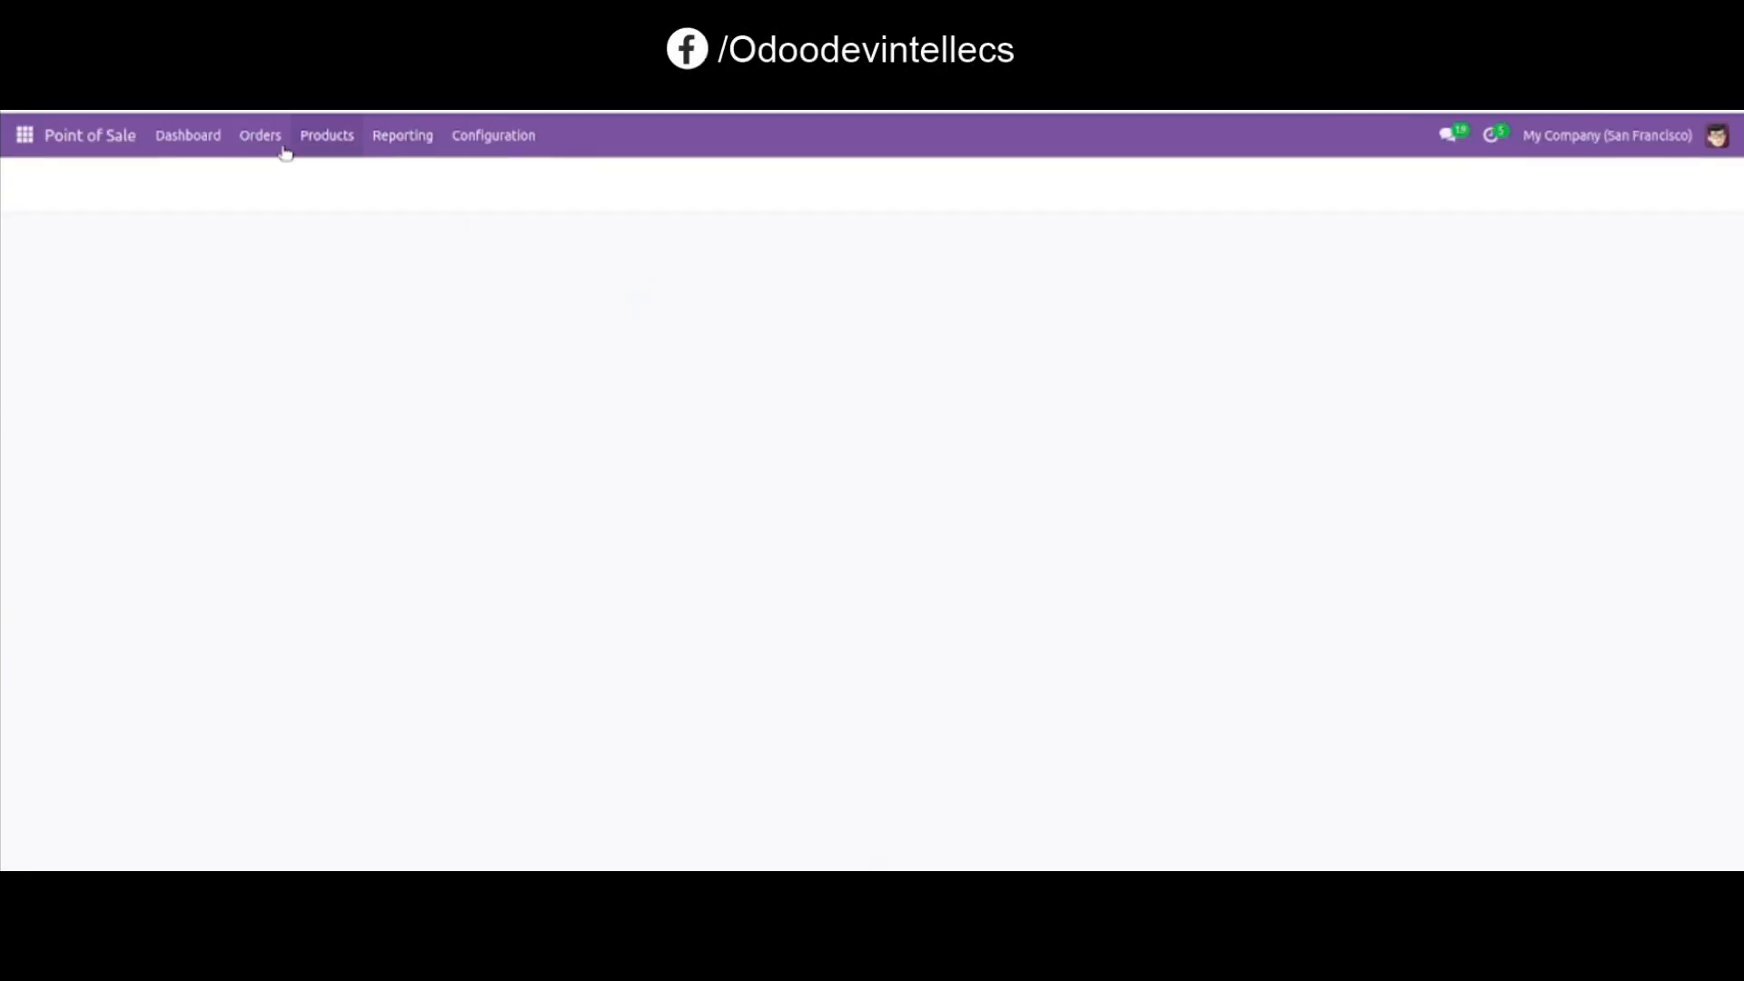
pyautogui.click(261, 138)
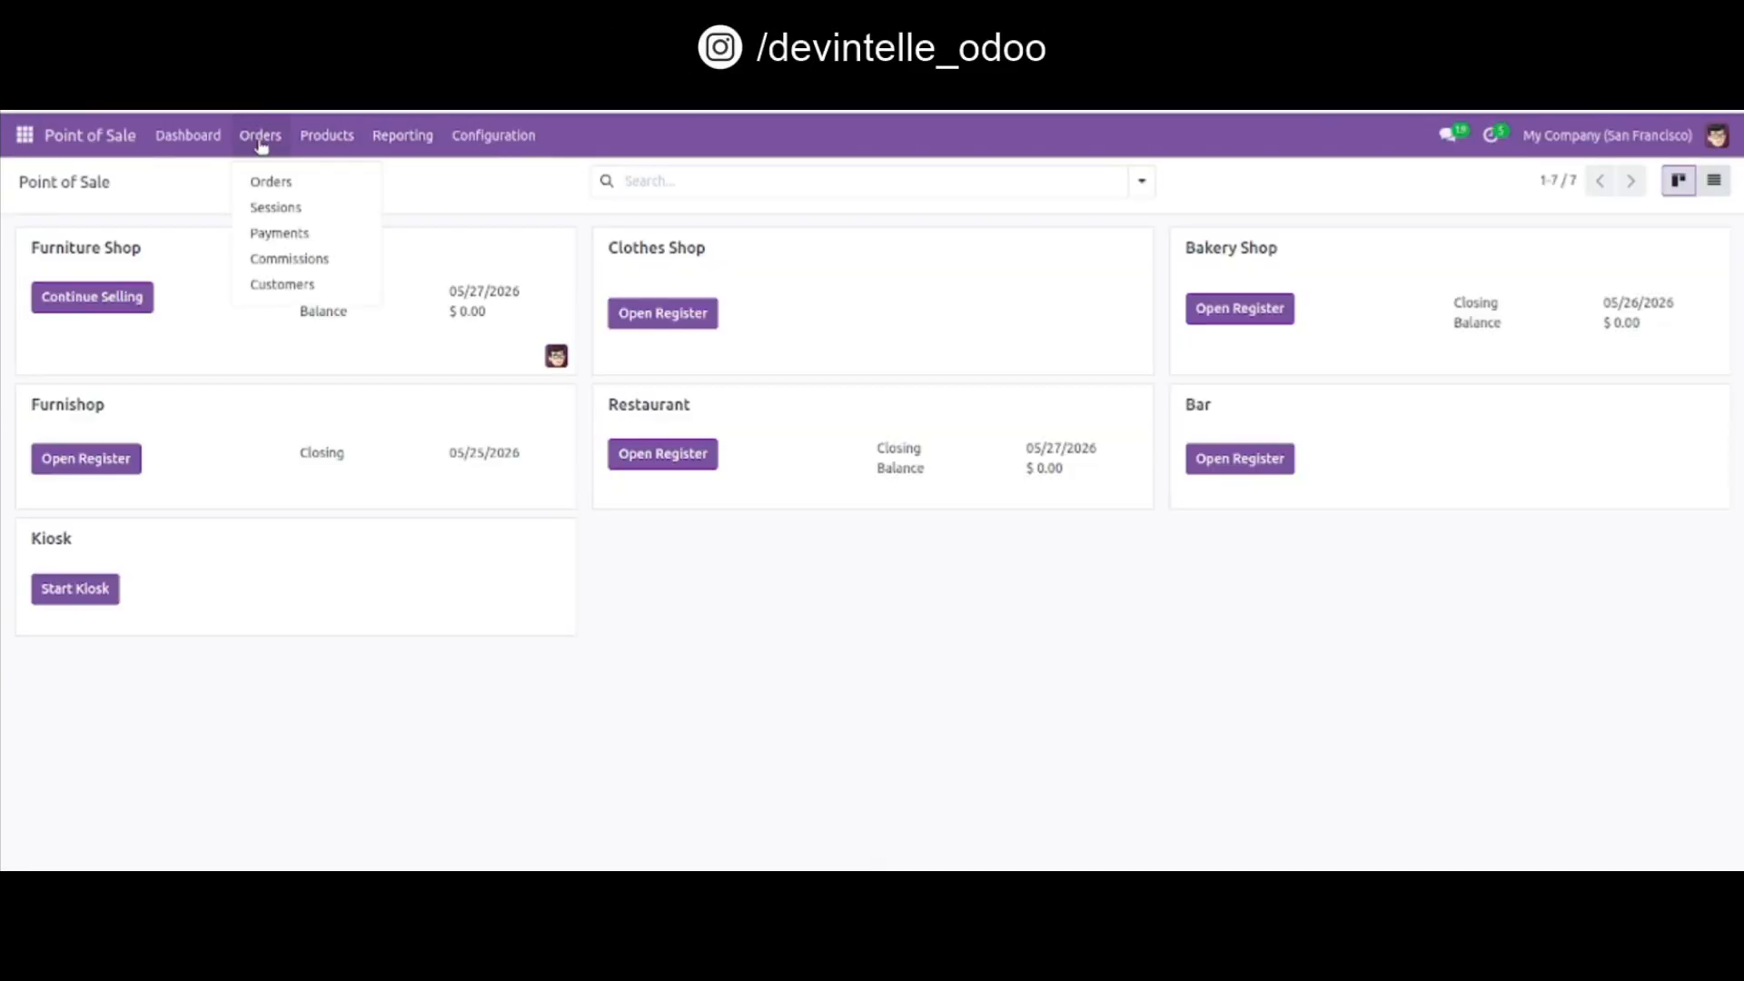
pyautogui.click(300, 261)
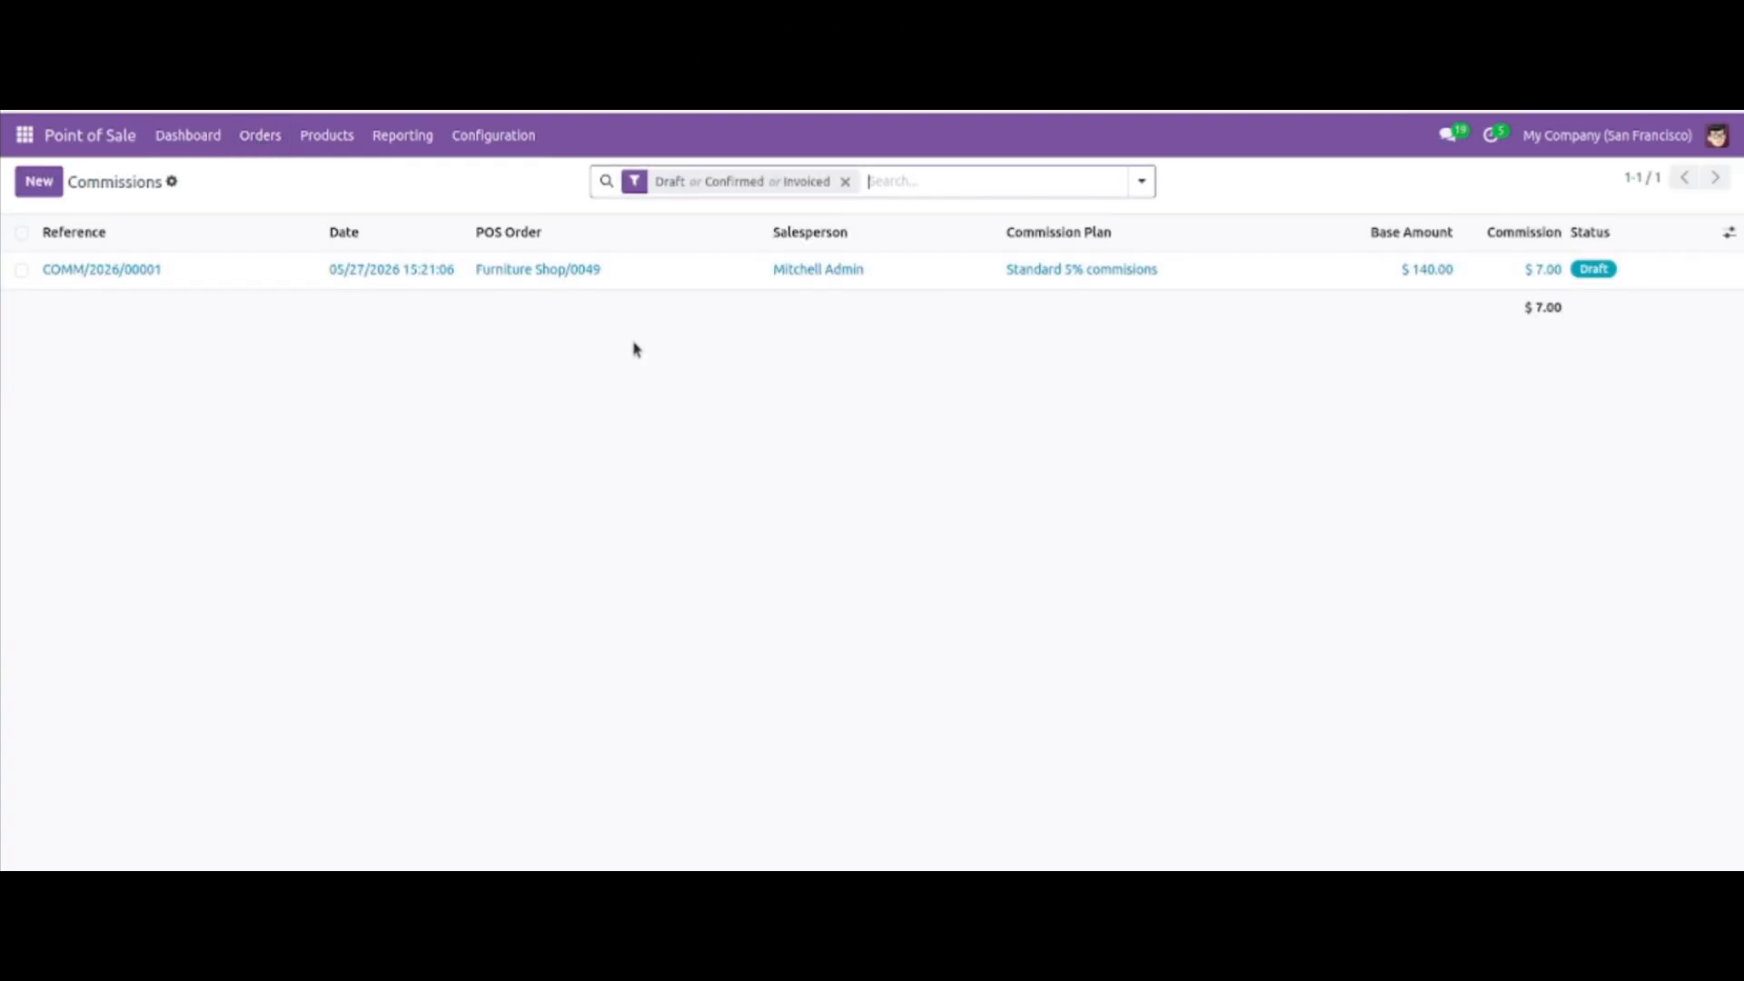
# Confirm the draft commission for the Furniture Shop order and create its vendor bill.
pyautogui.click(553, 271)
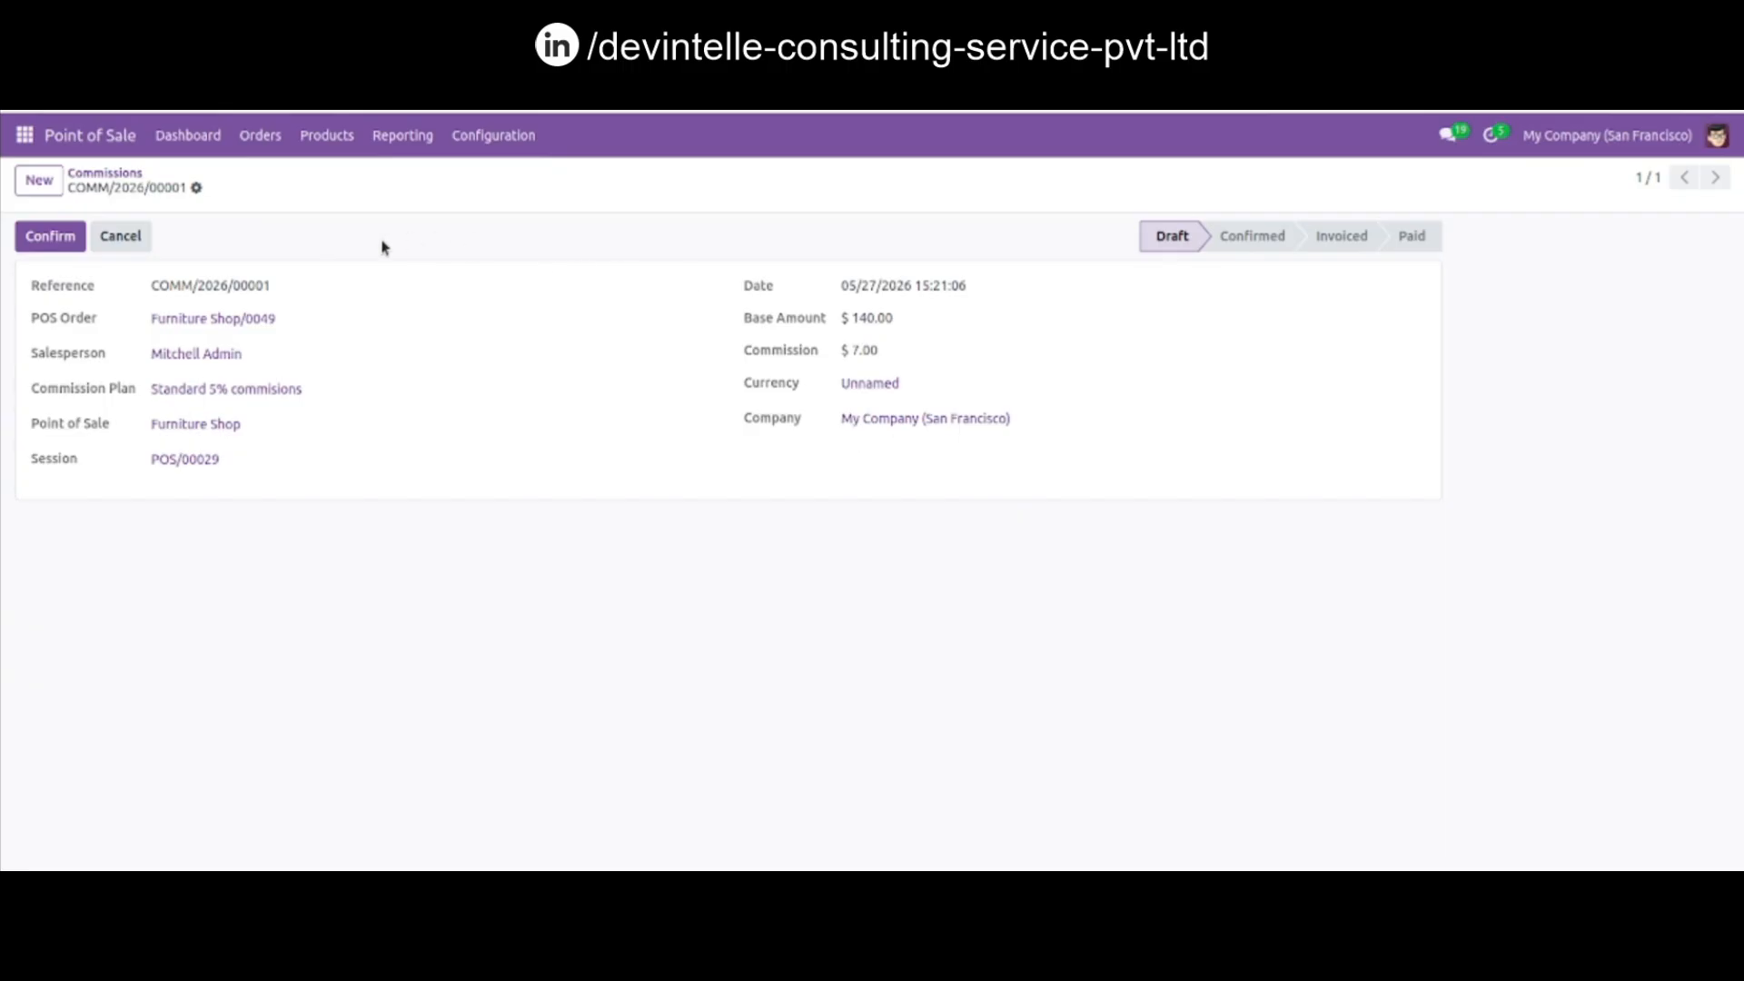
pyautogui.click(55, 238)
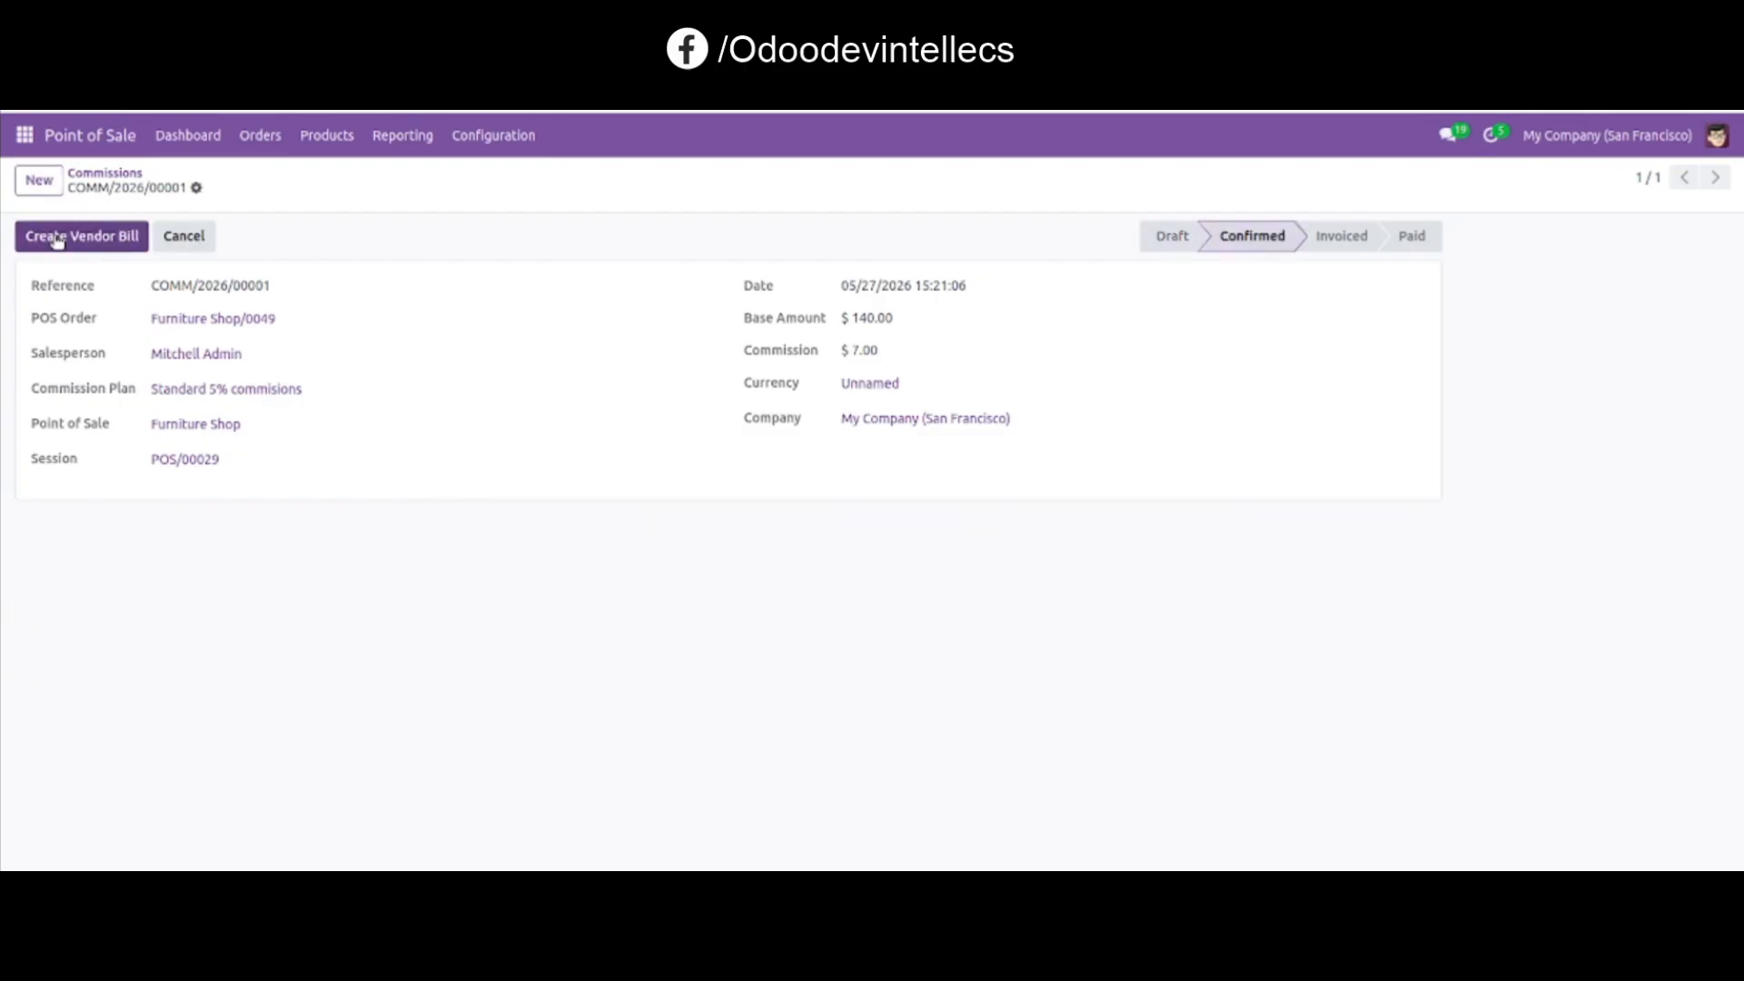
pyautogui.click(55, 240)
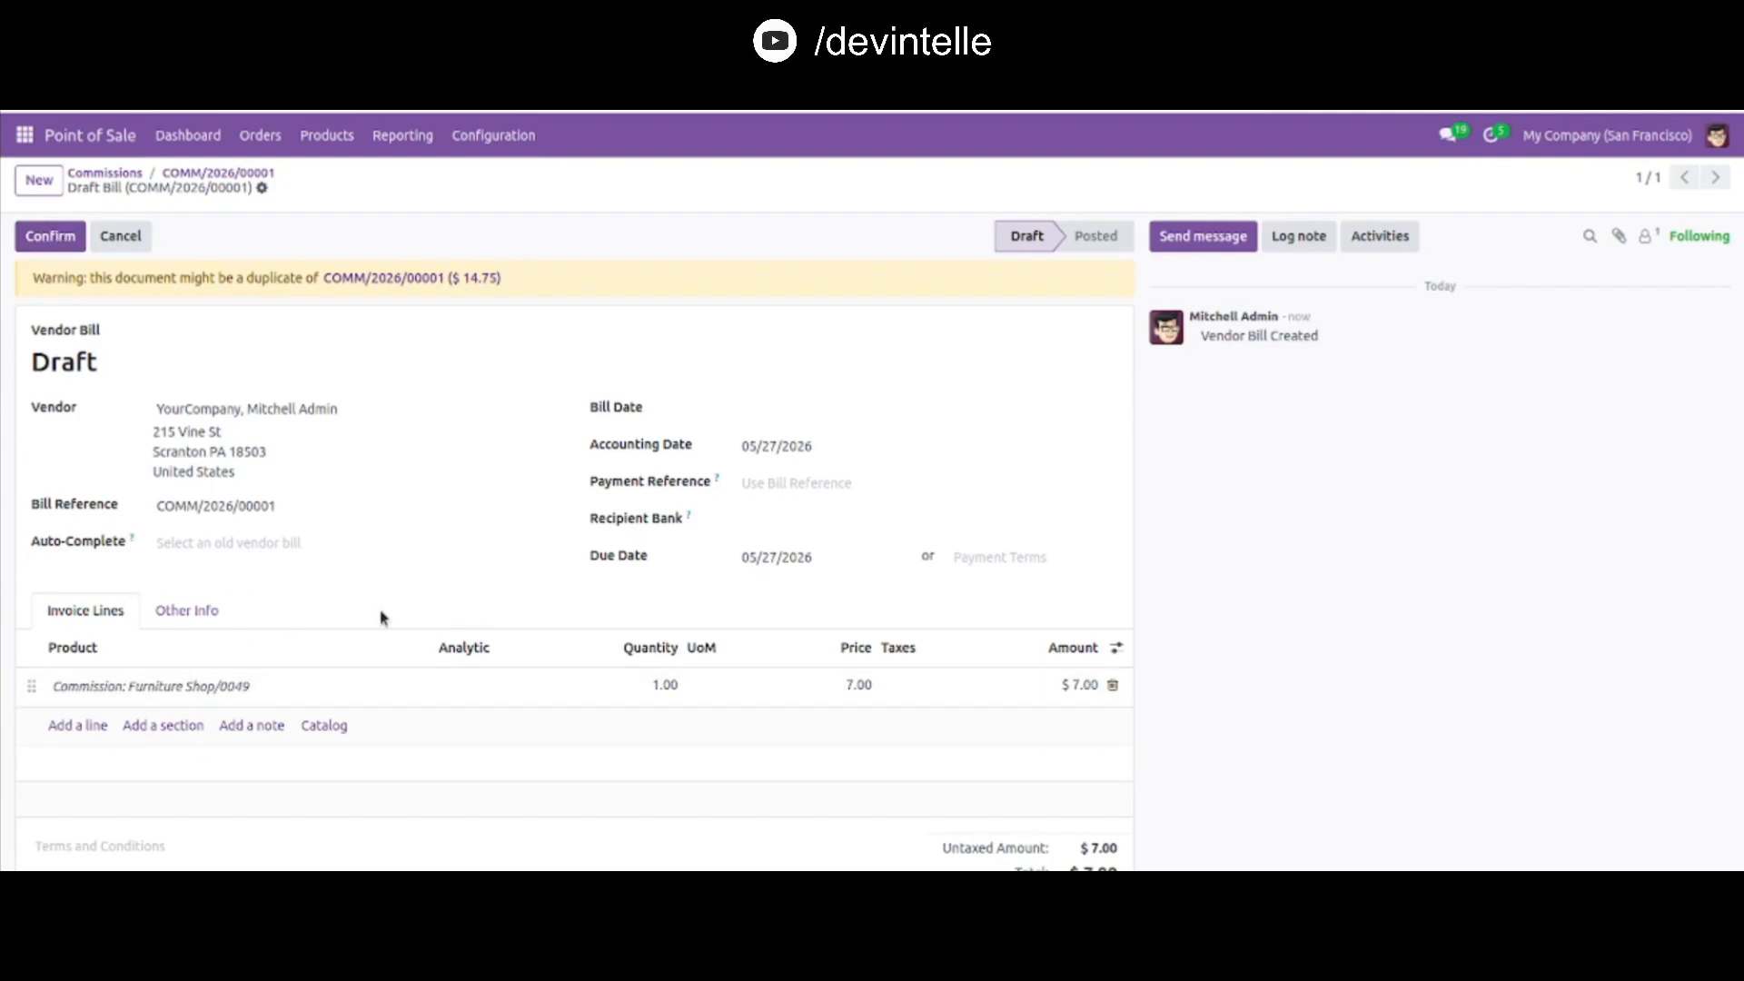
# Confirm the draft vendor bill for the commission and create its full payment through the Bank journal.
pyautogui.click(54, 239)
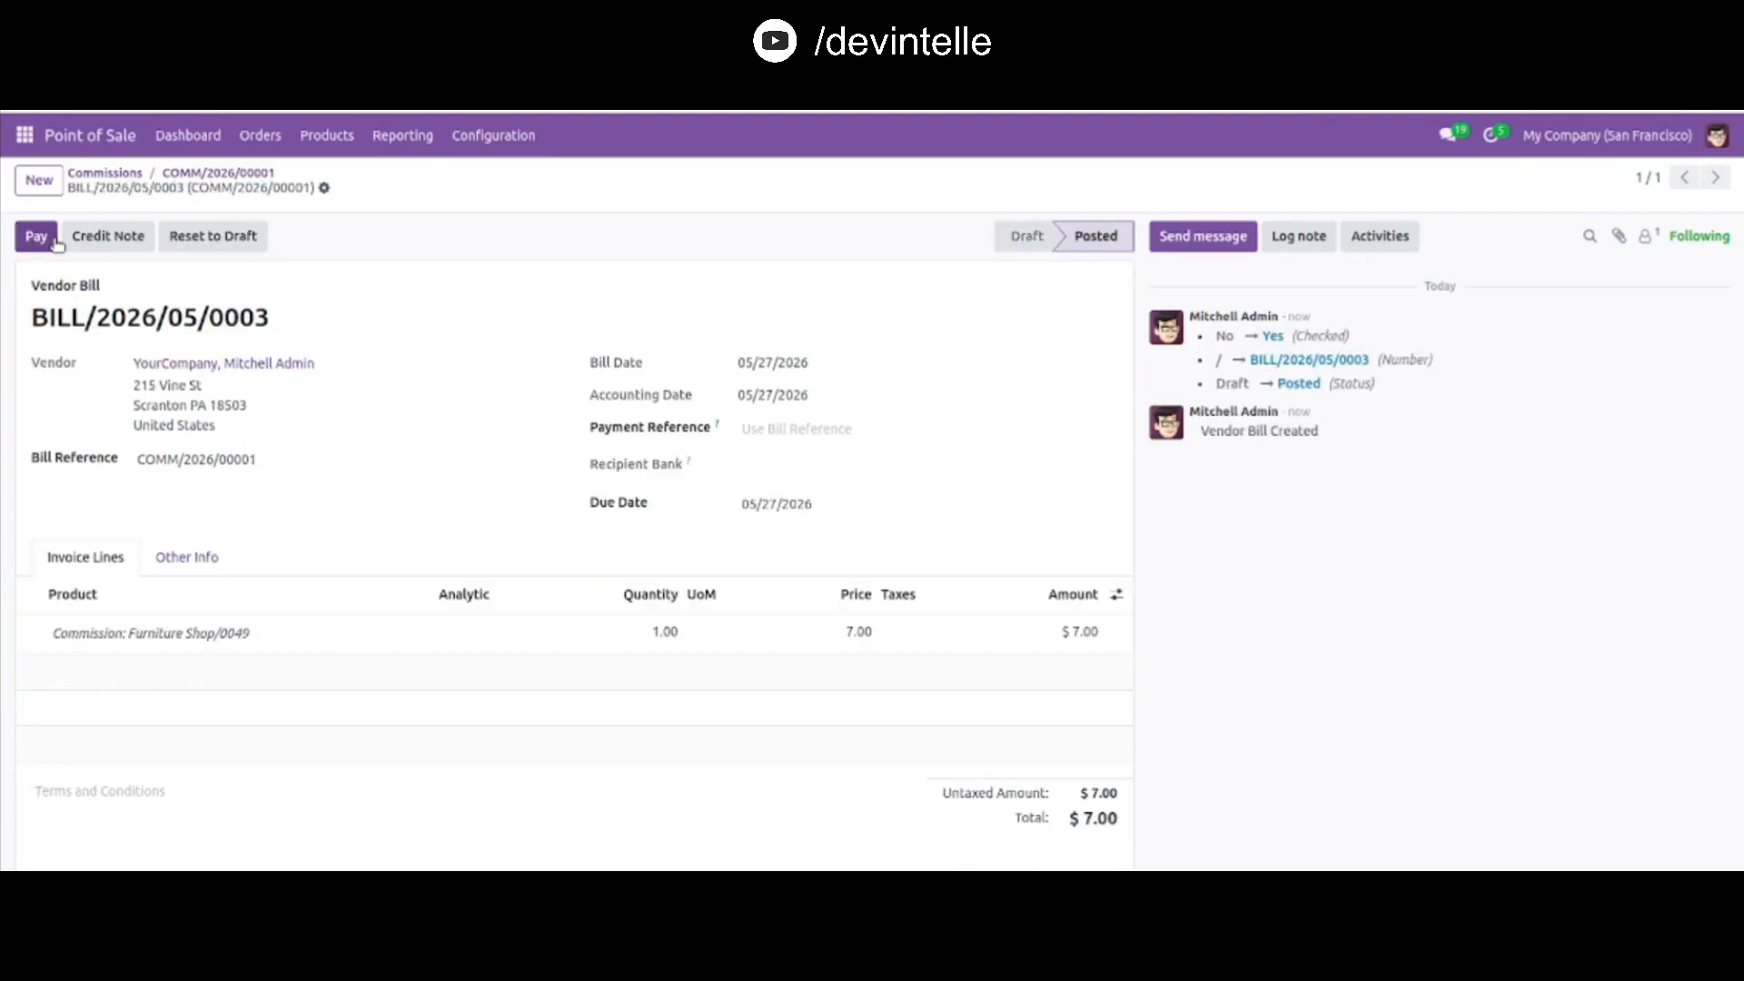
pyautogui.click(41, 238)
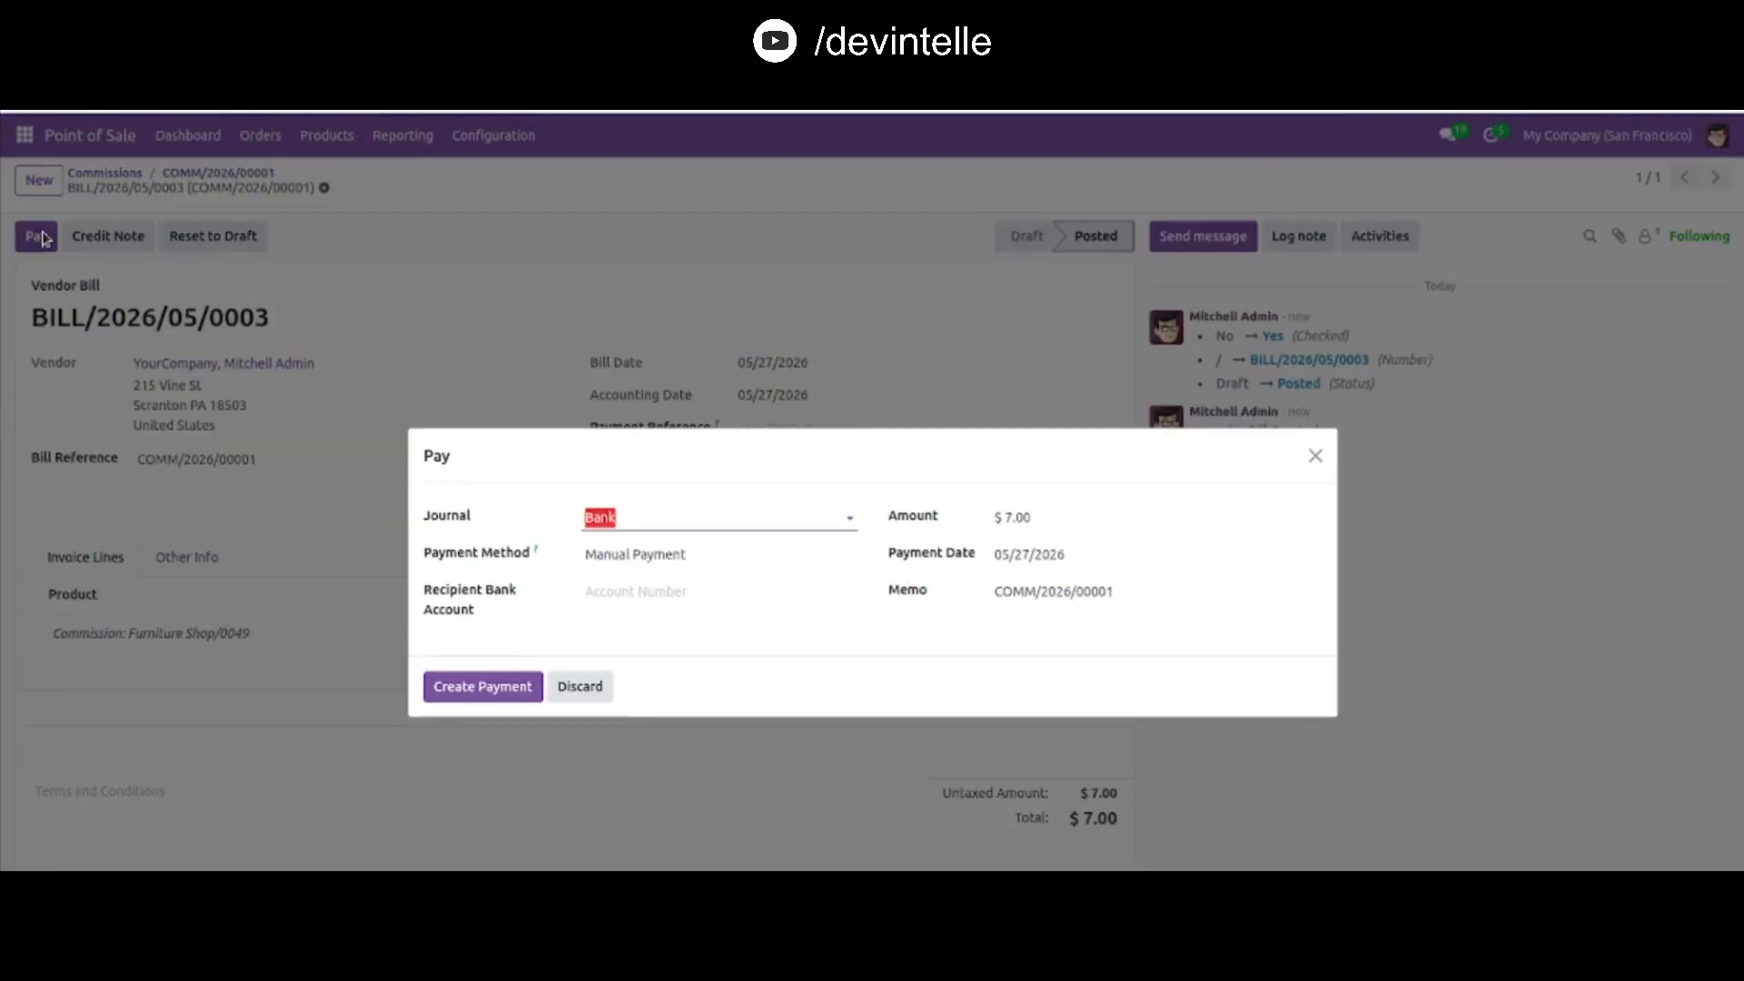
pyautogui.click(497, 692)
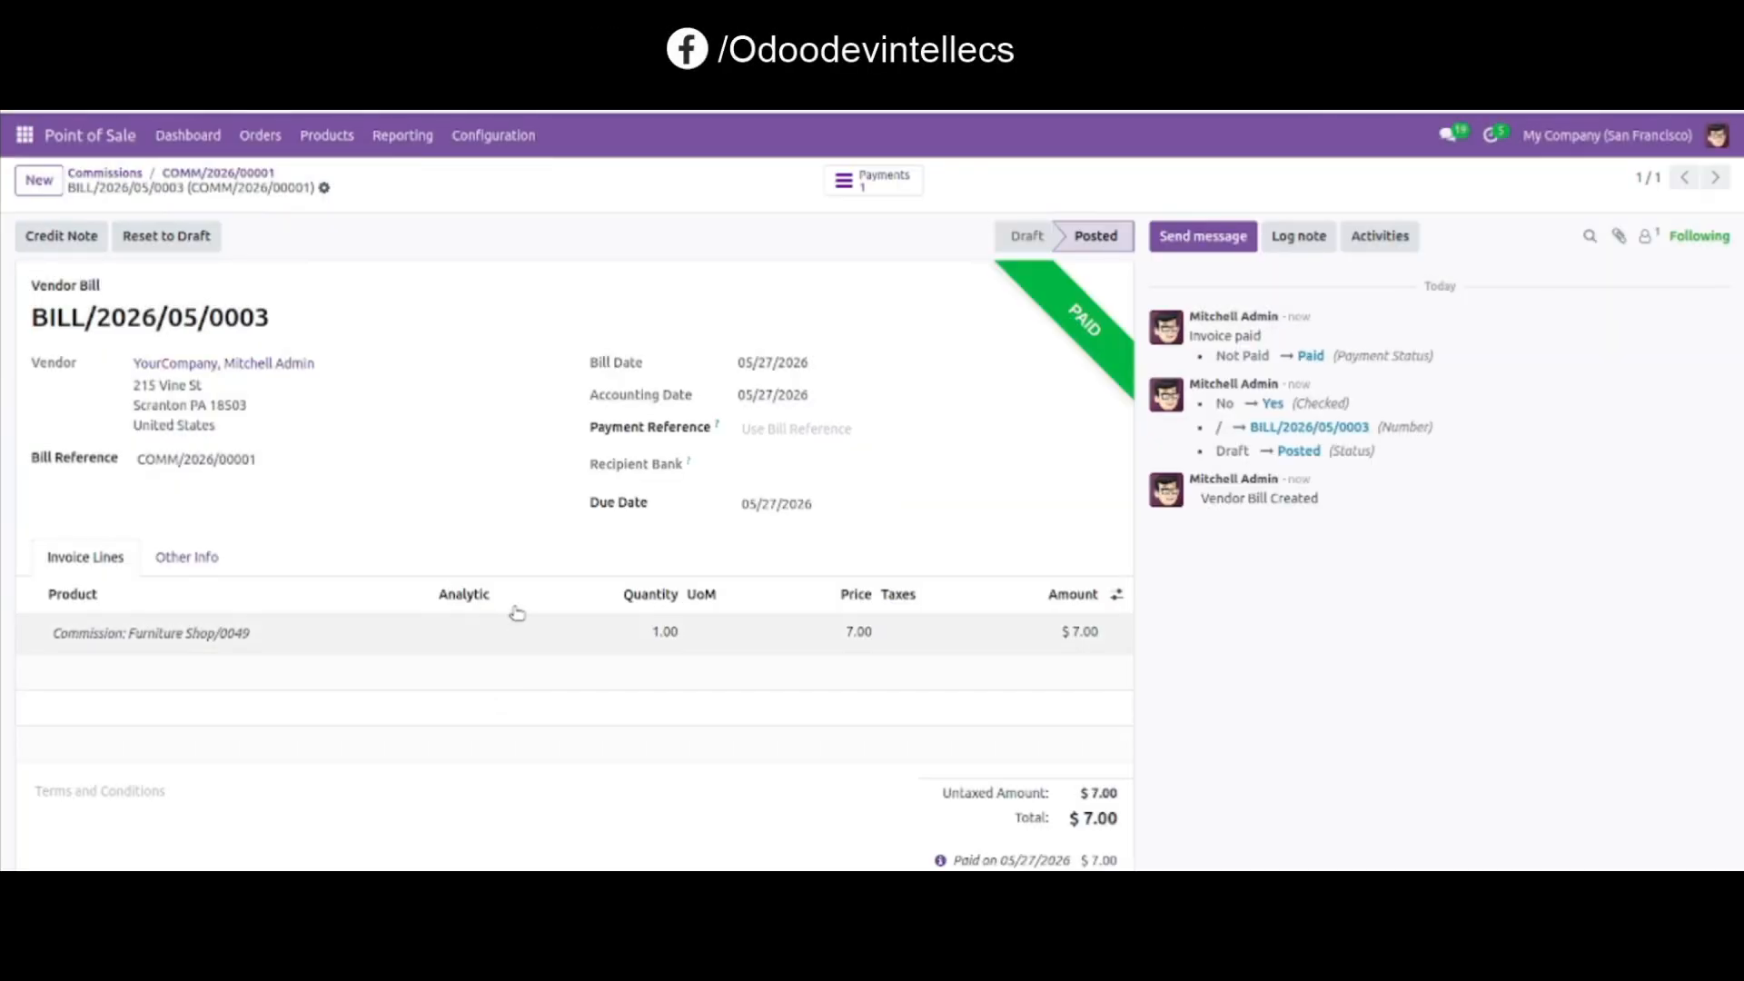
# Review the payment linked to the vendor bill, and go back through the bill and commission record to the commissions list.
pyautogui.click(877, 185)
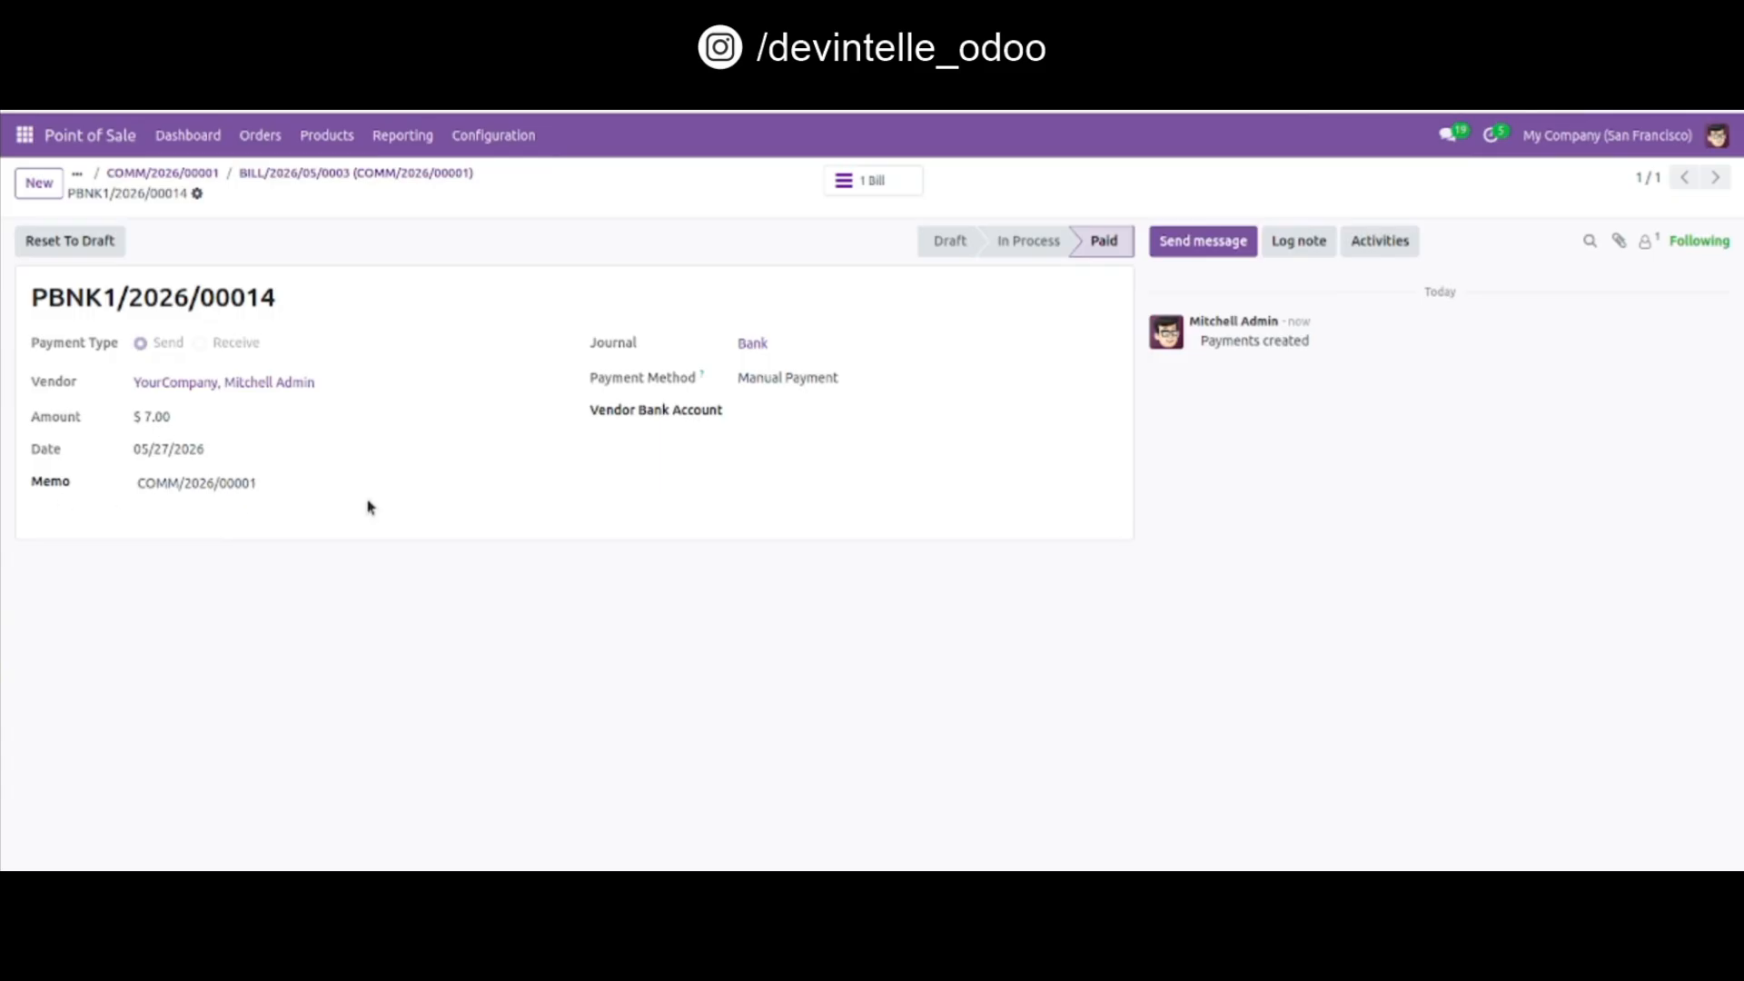
pyautogui.click(250, 174)
pyautogui.click(248, 174)
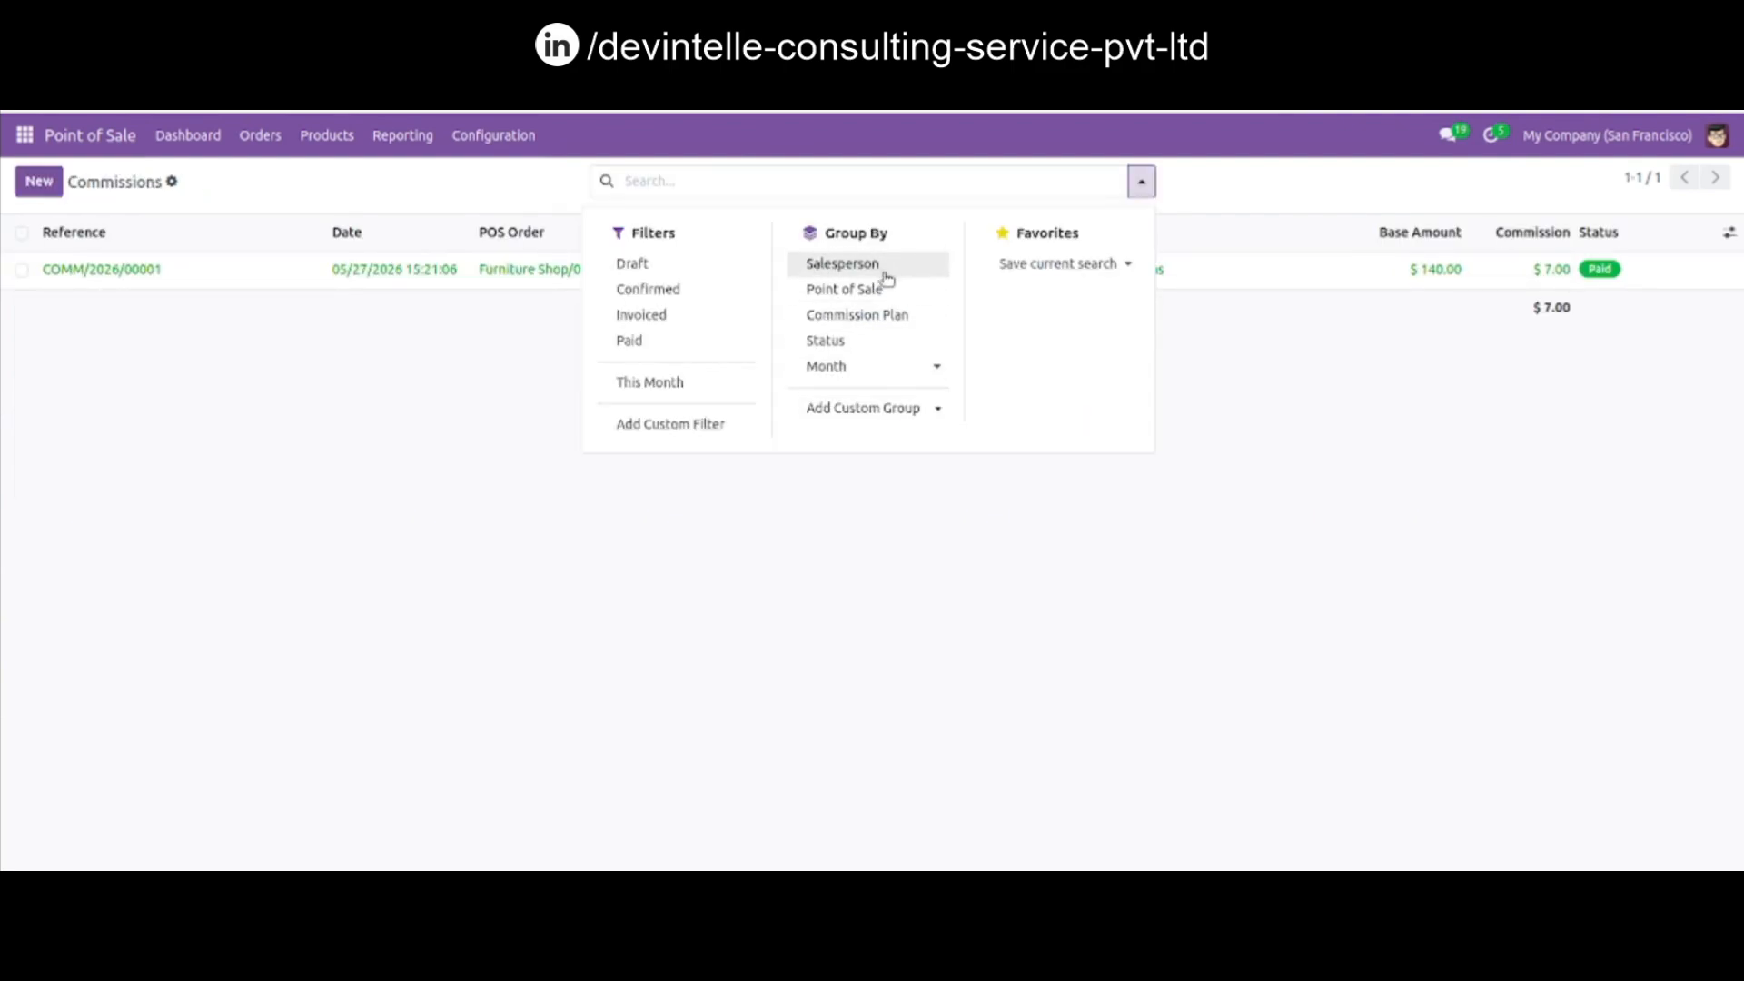
# View the commissions grouped by Salesperson, Point of Sale and Commission Plan in turn, clearing the grouping at the end.
pyautogui.click(847, 264)
pyautogui.click(848, 264)
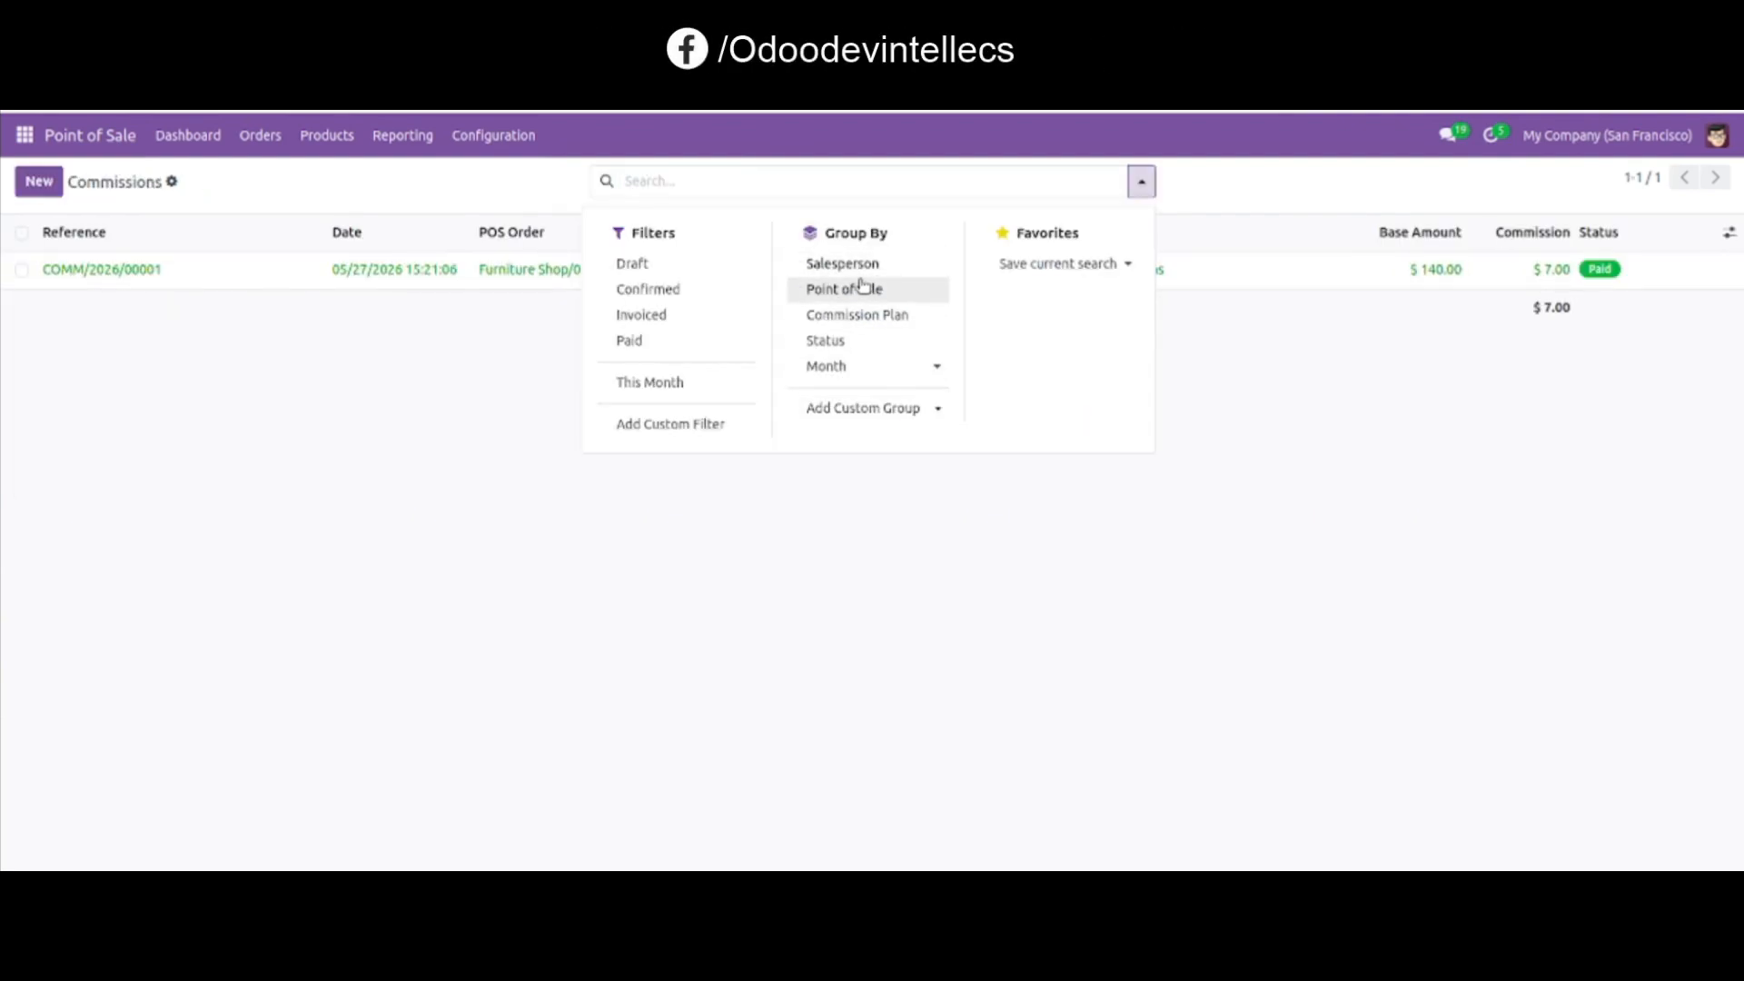
pyautogui.click(863, 287)
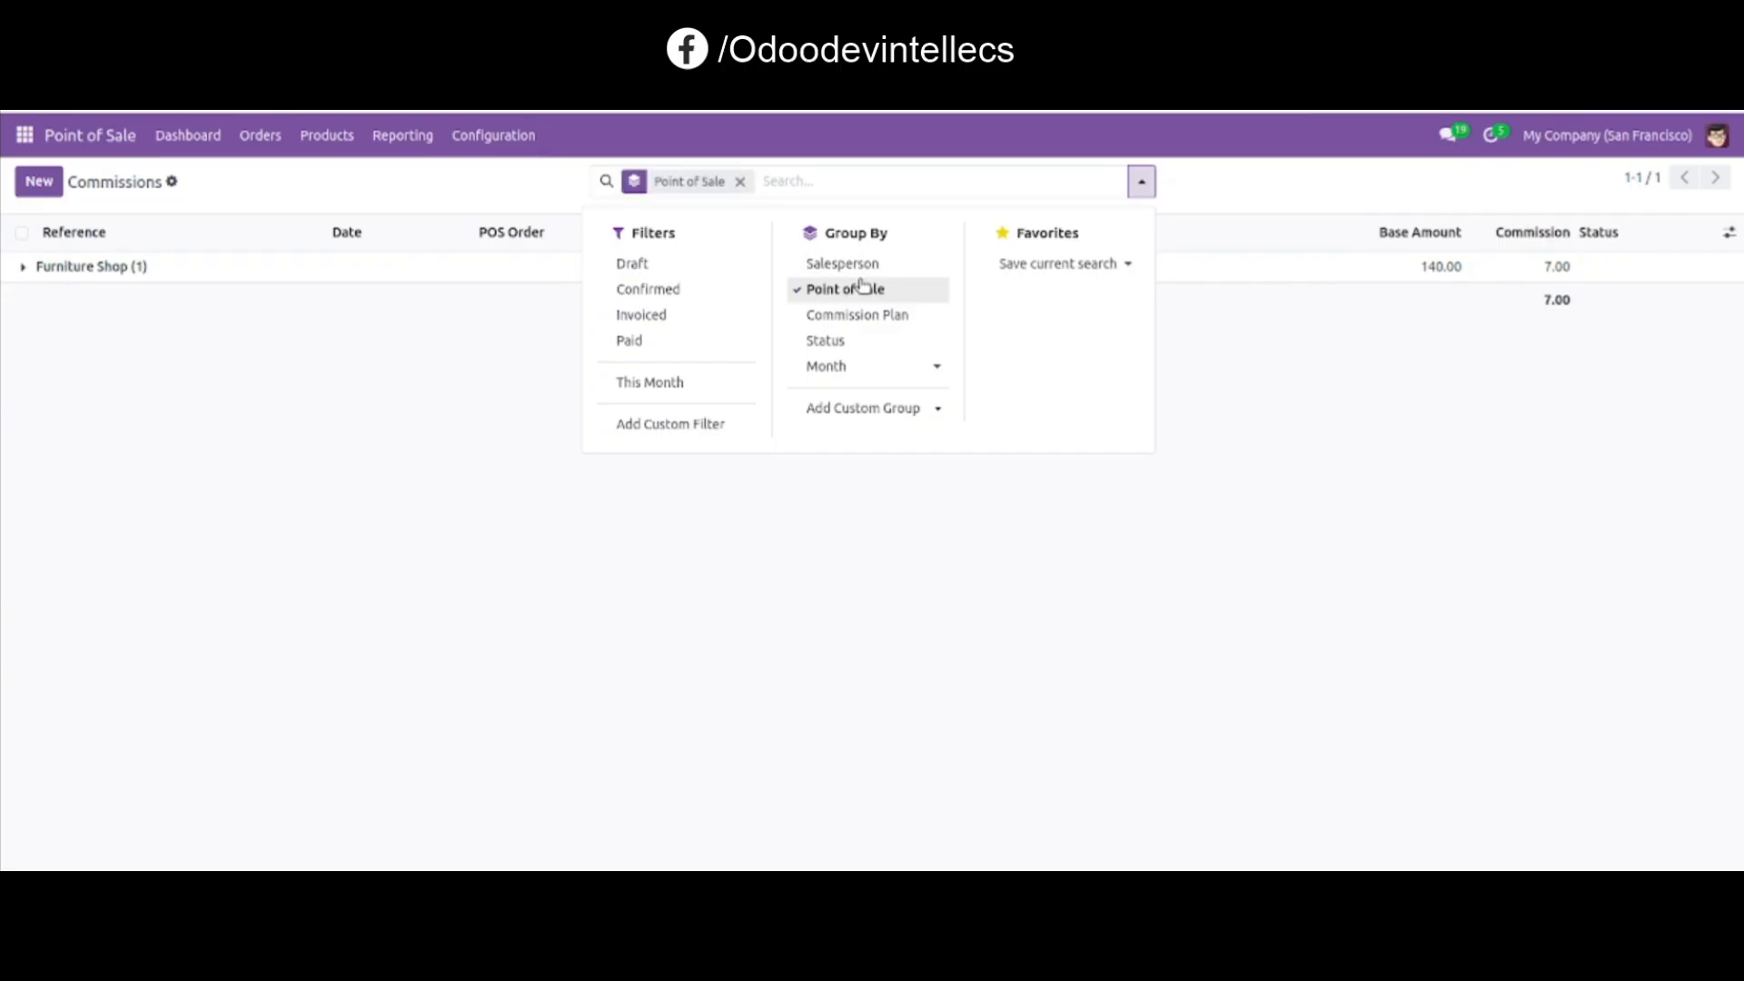
pyautogui.click(863, 287)
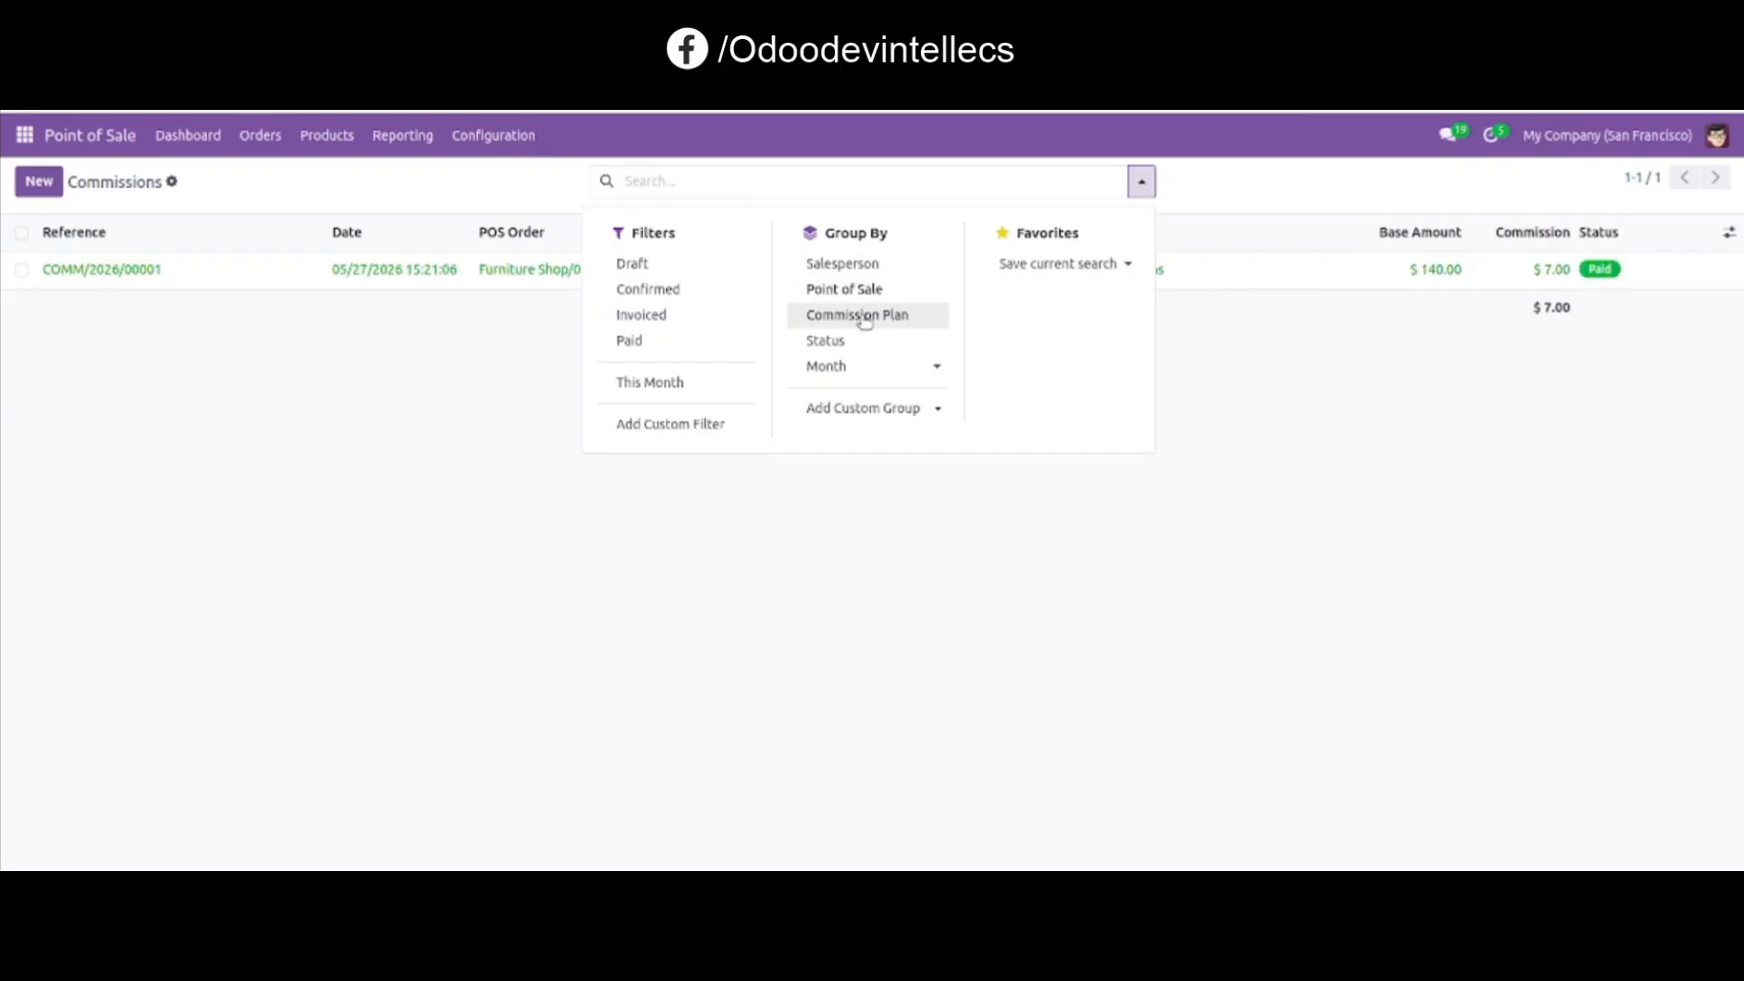
pyautogui.click(864, 318)
pyautogui.click(377, 375)
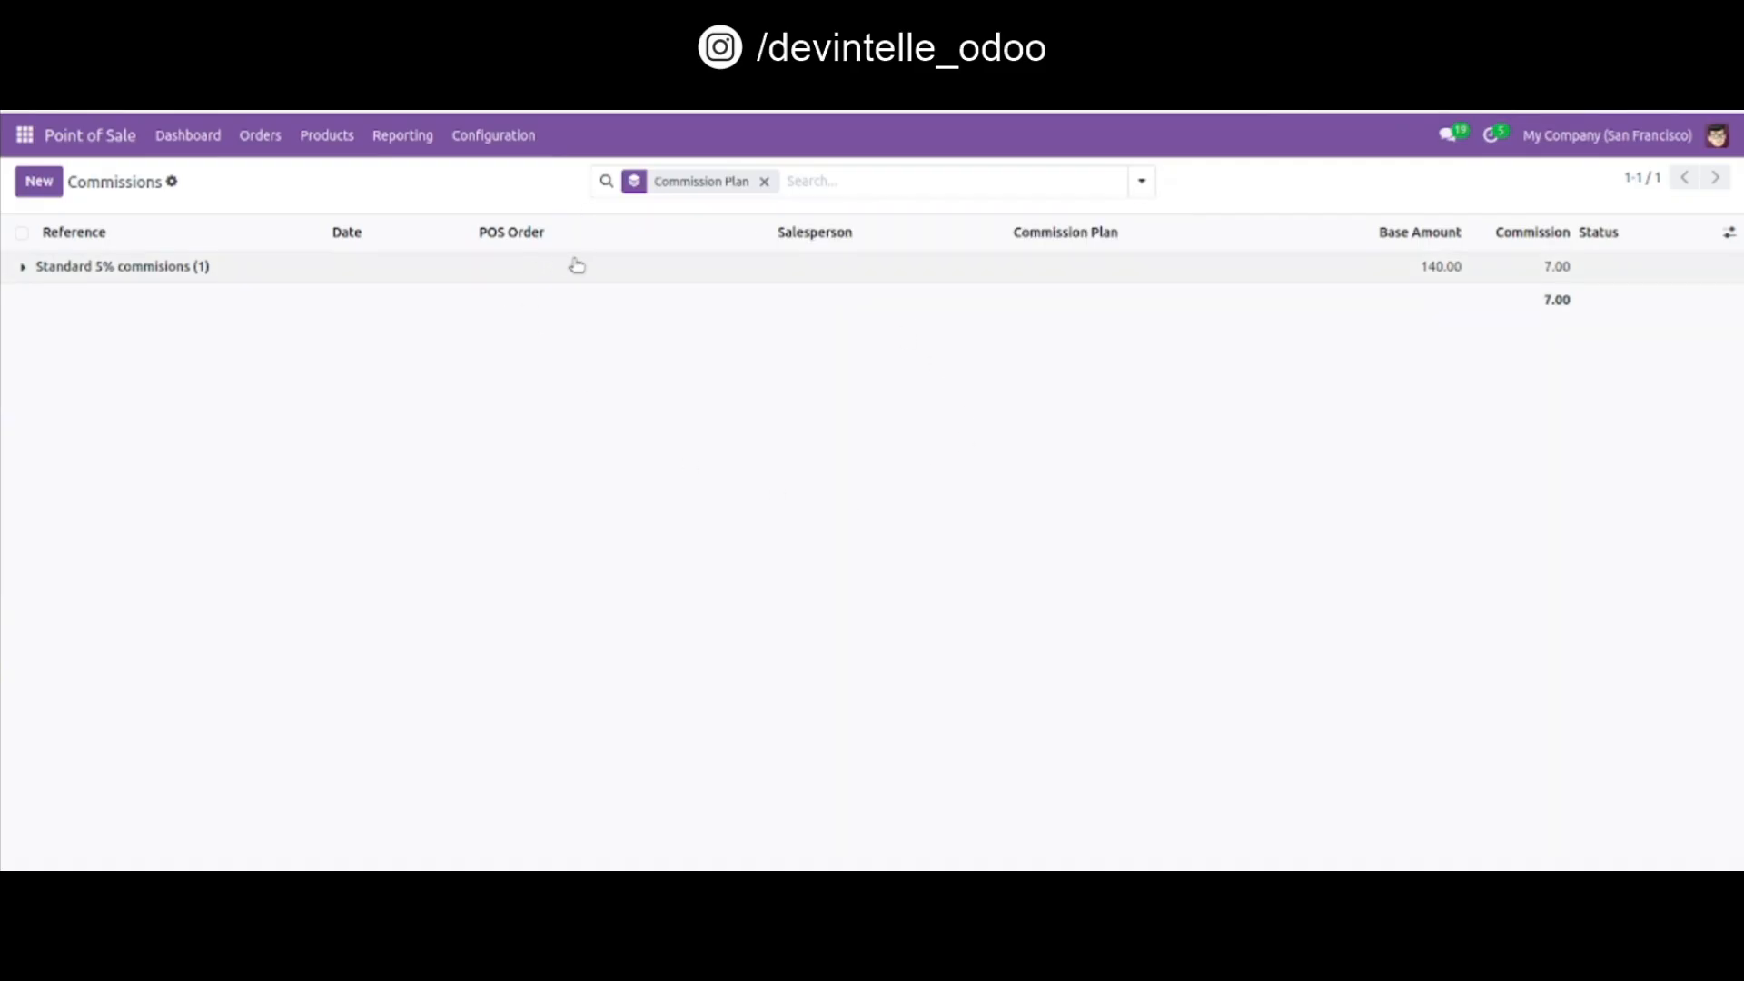
pyautogui.click(764, 181)
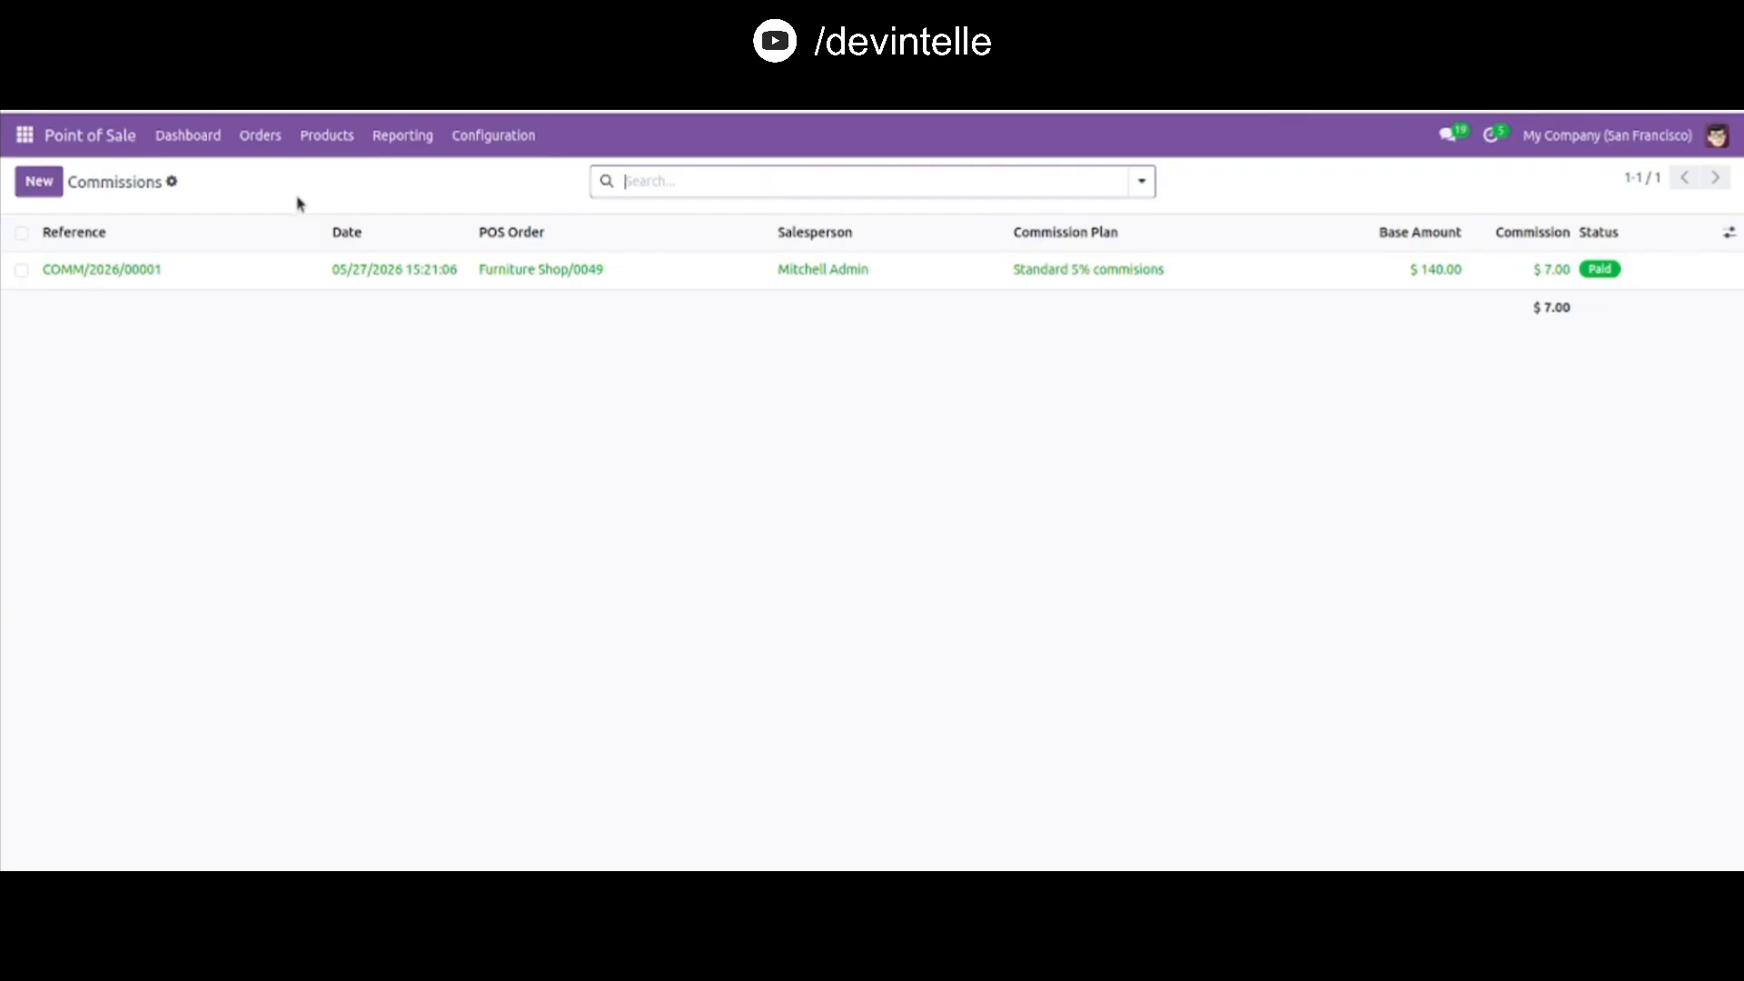
# Select the Furniture Shop commission in the list and show the actions available for it.
pyautogui.click(22, 269)
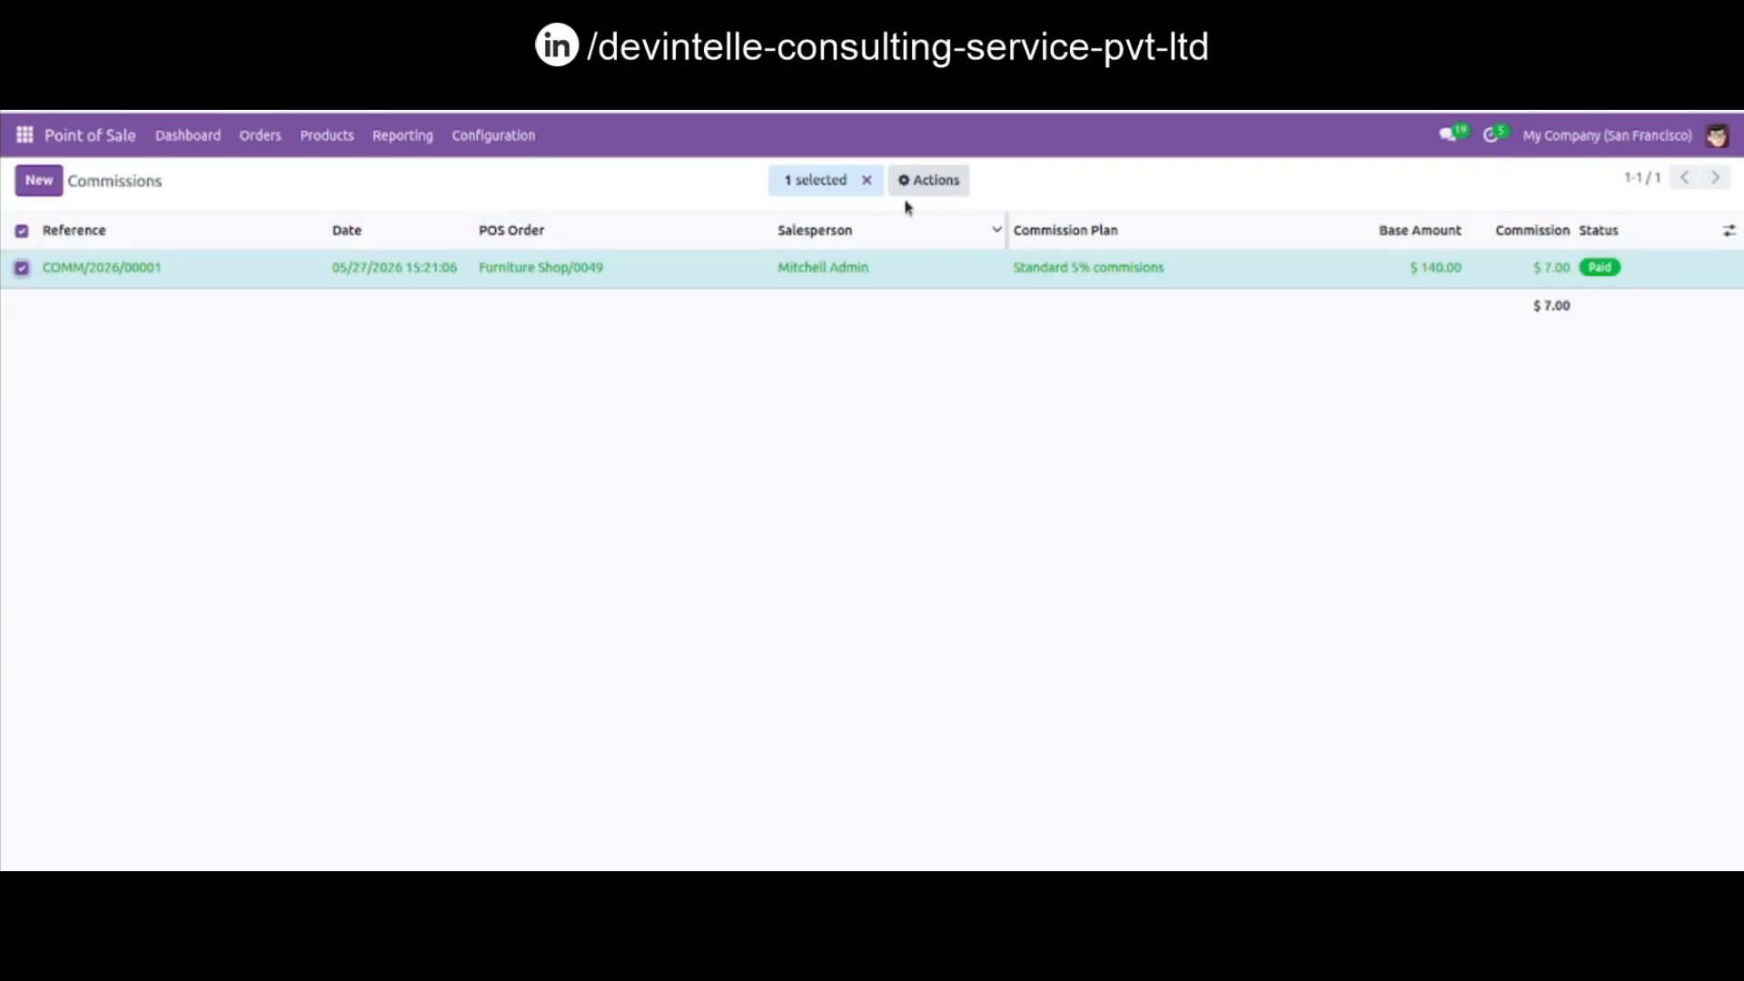
pyautogui.click(937, 185)
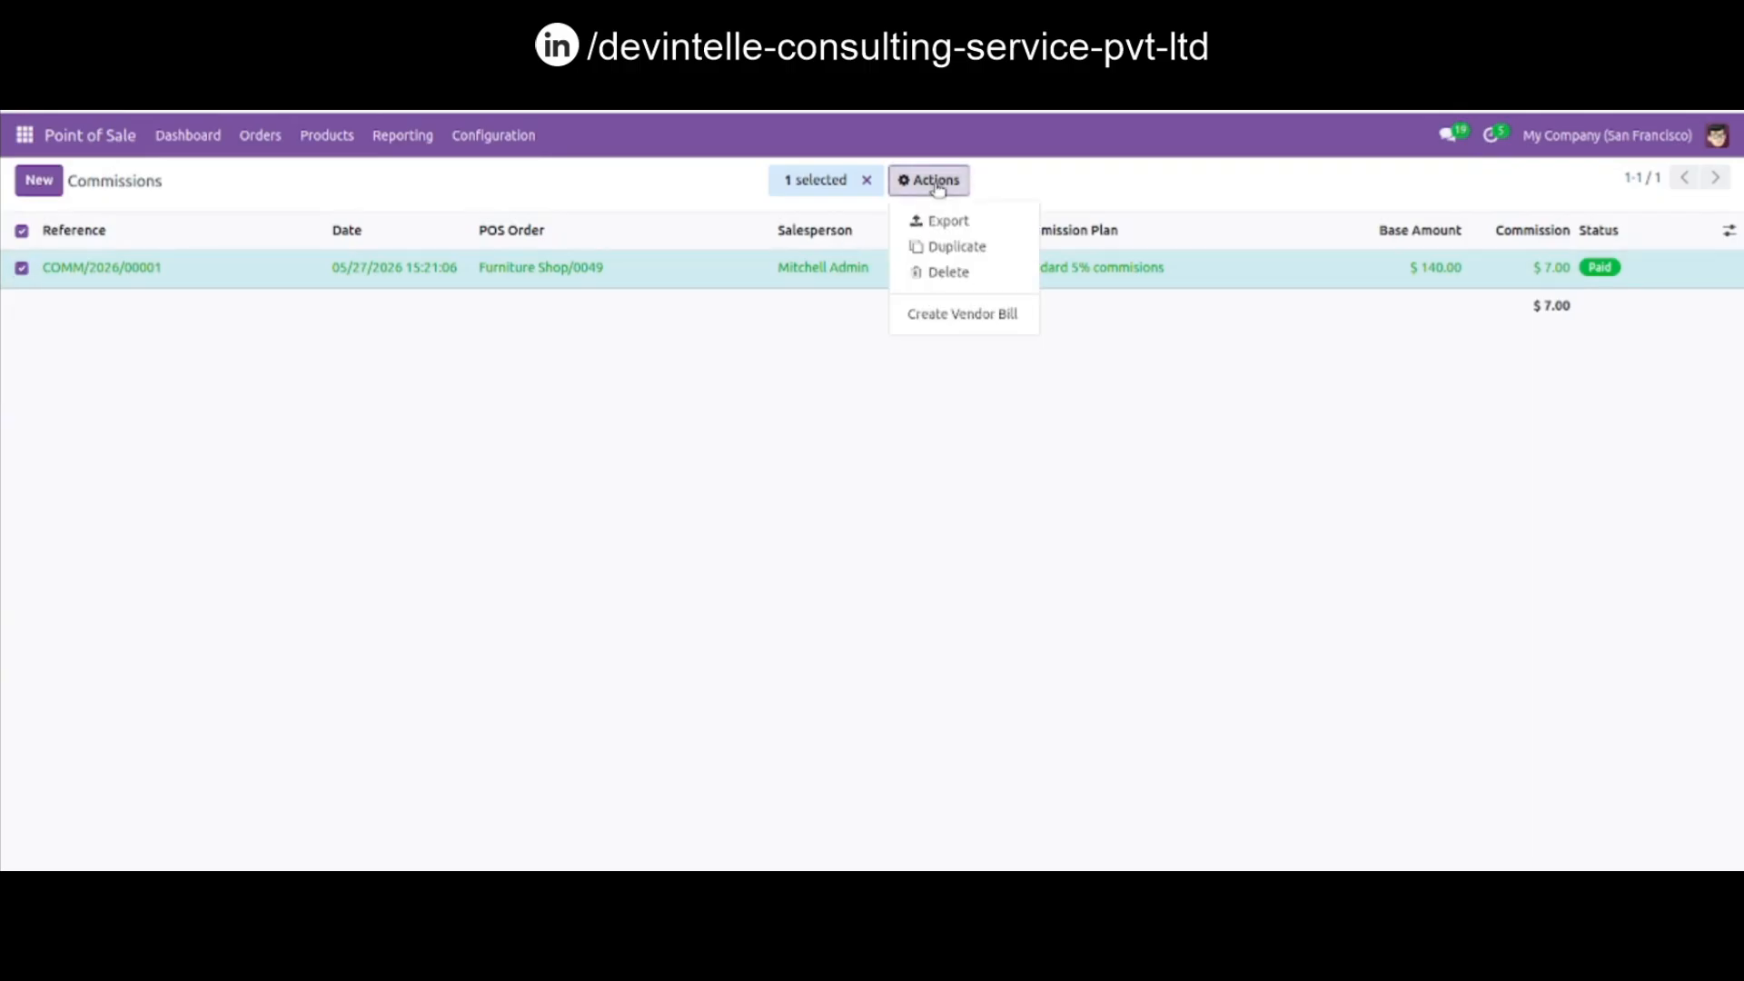